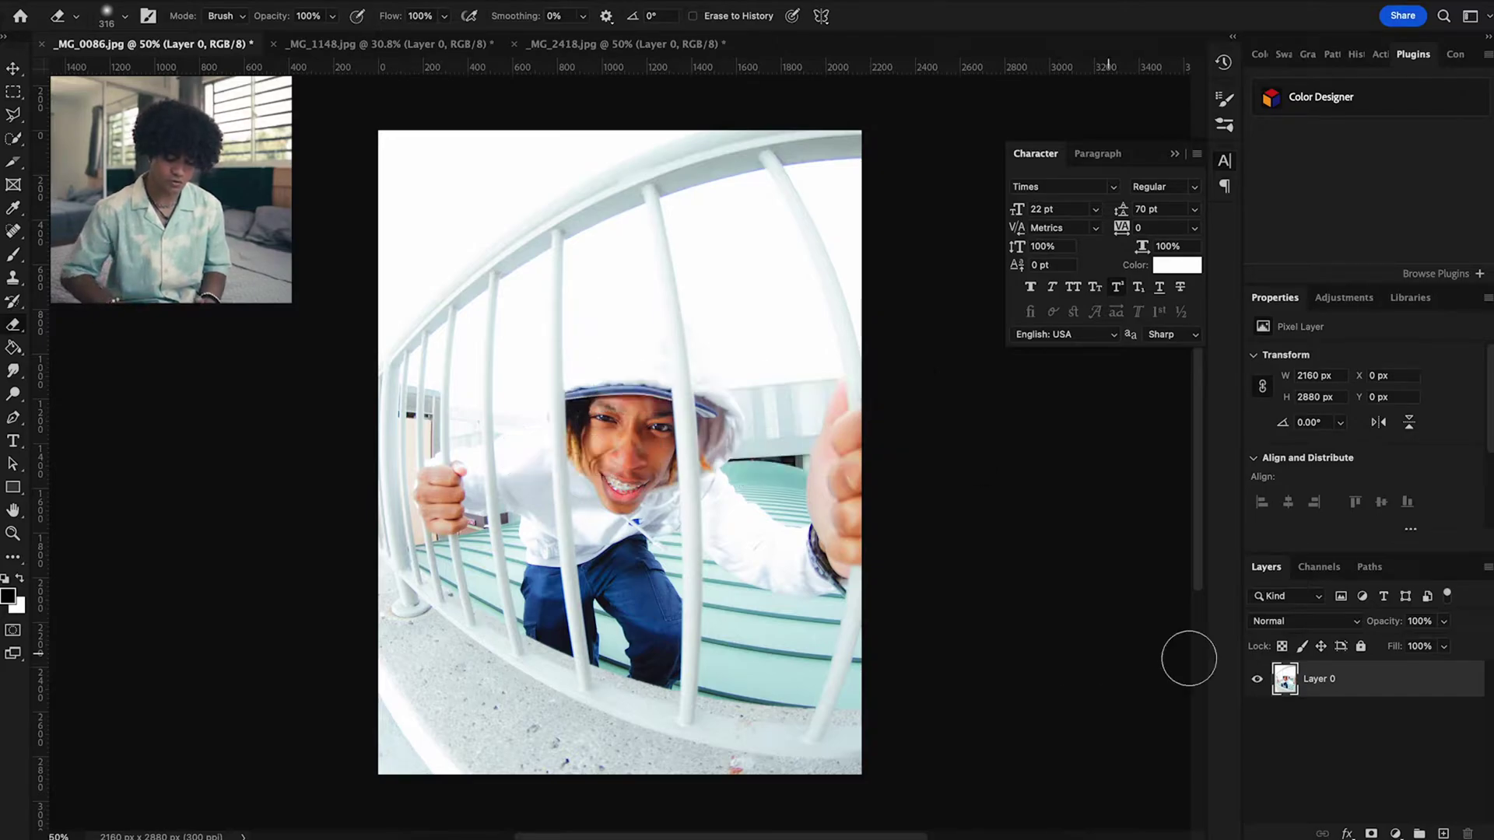
# Step: Duplicate the railing photo's Layer 0 and set the copy's blend mode to Lighten
pyautogui.rightClick(1351, 683)
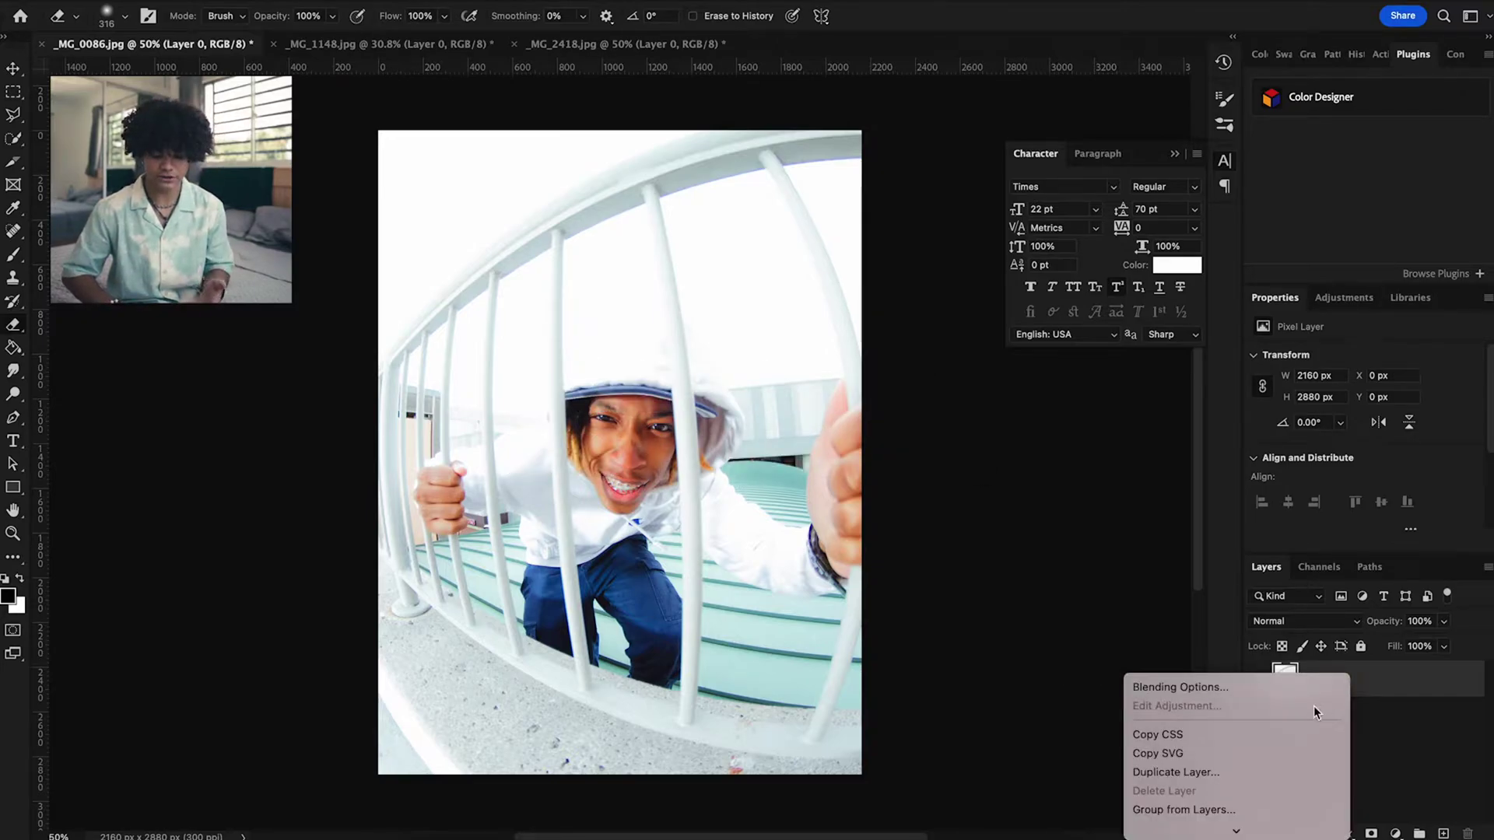
pyautogui.click(1229, 772)
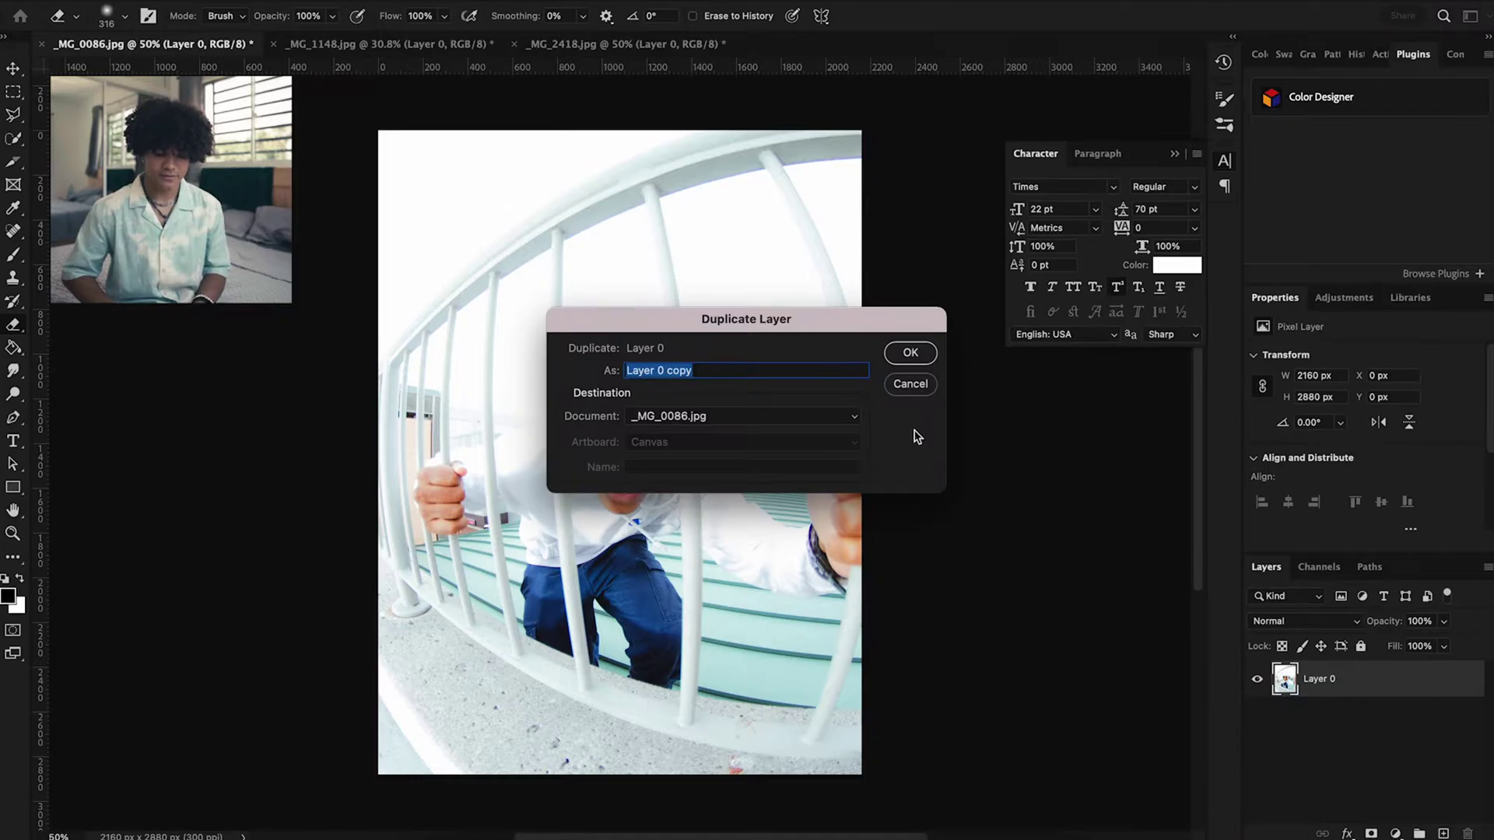
pyautogui.click(908, 354)
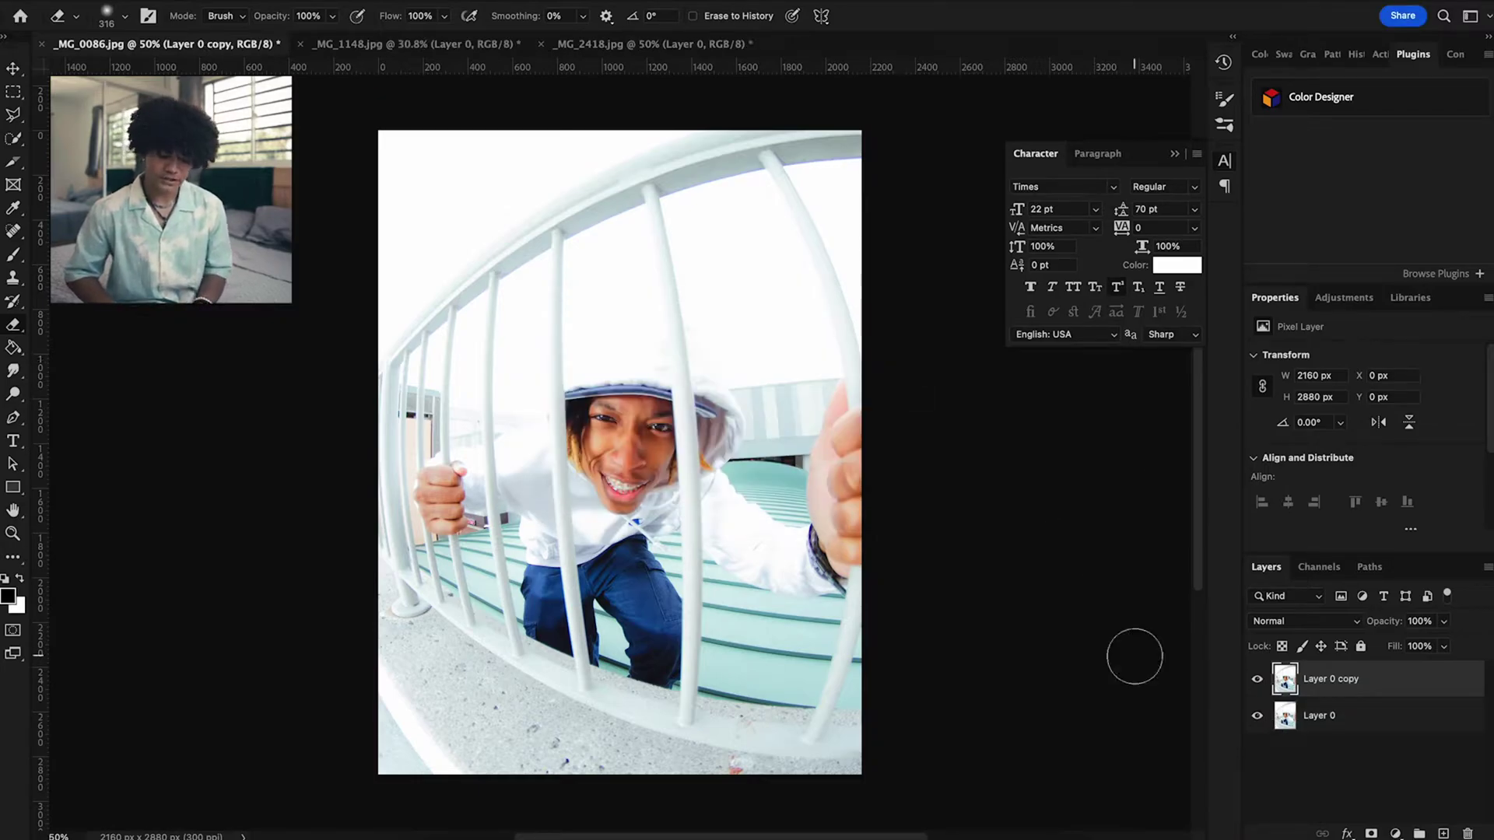
pyautogui.click(1282, 622)
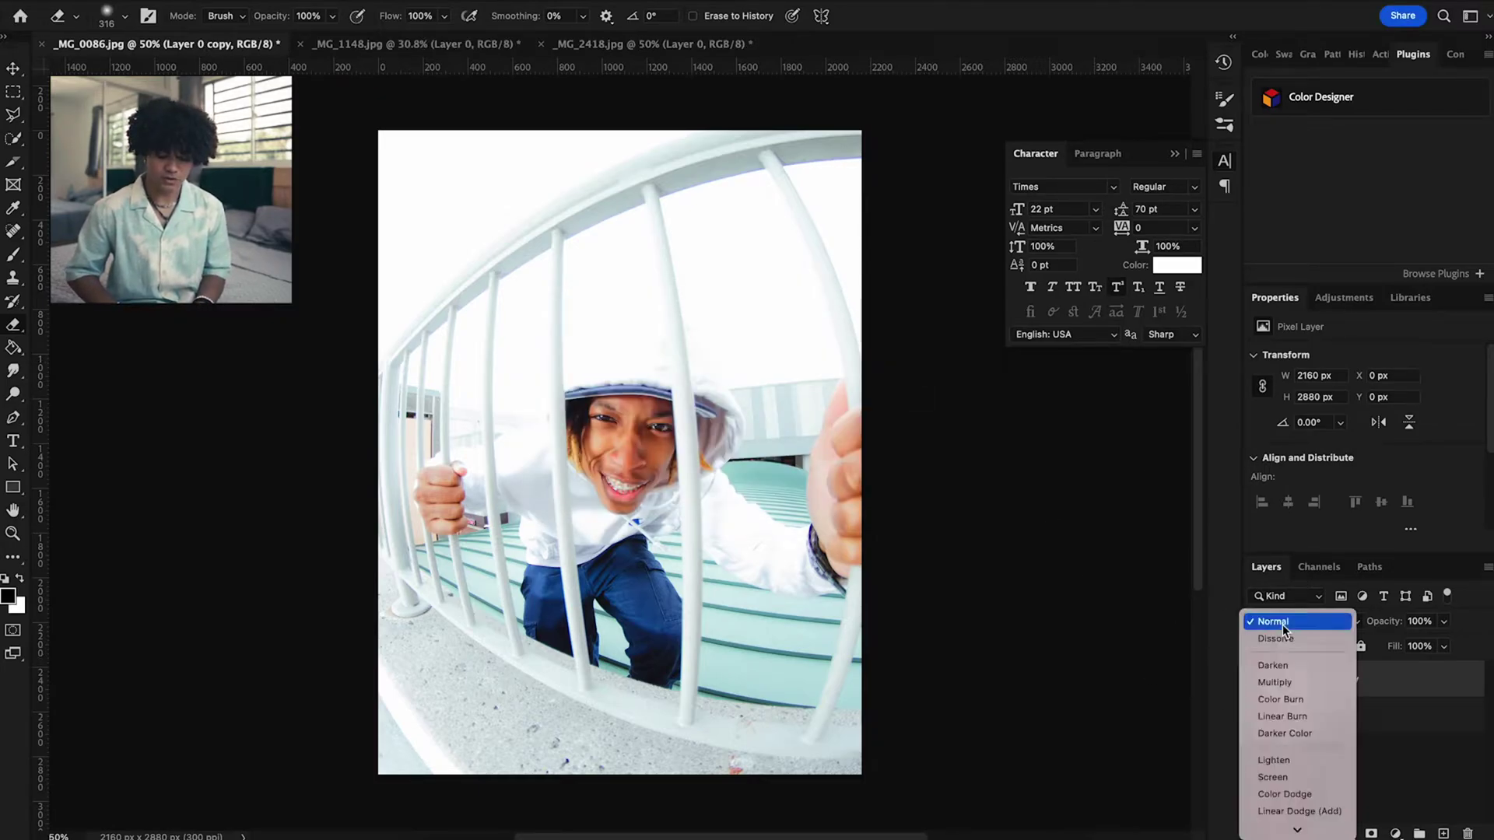
pyautogui.click(1290, 758)
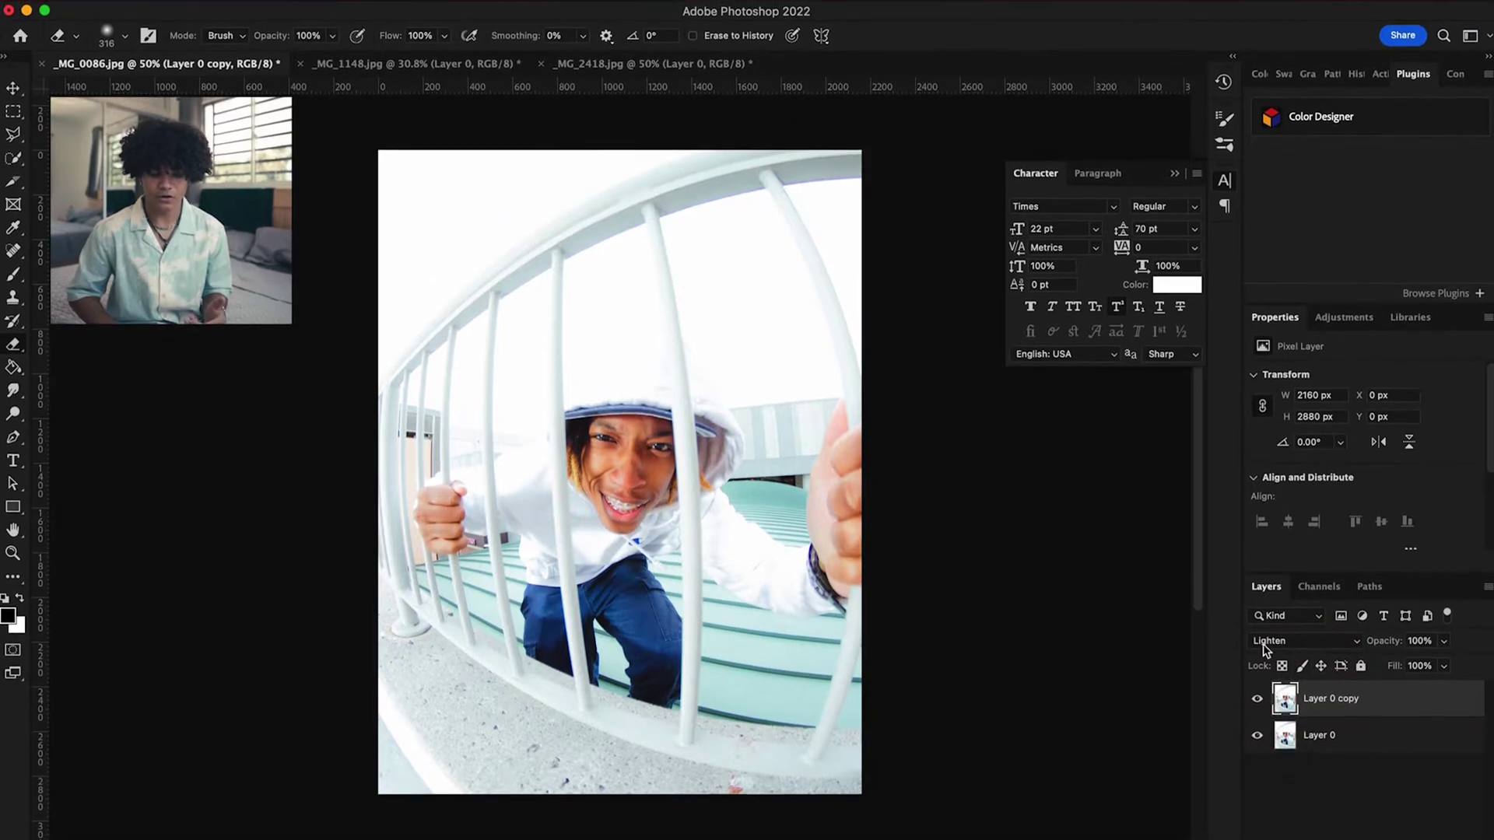
pyautogui.click(411, 10)
pyautogui.moveTo(416, 239)
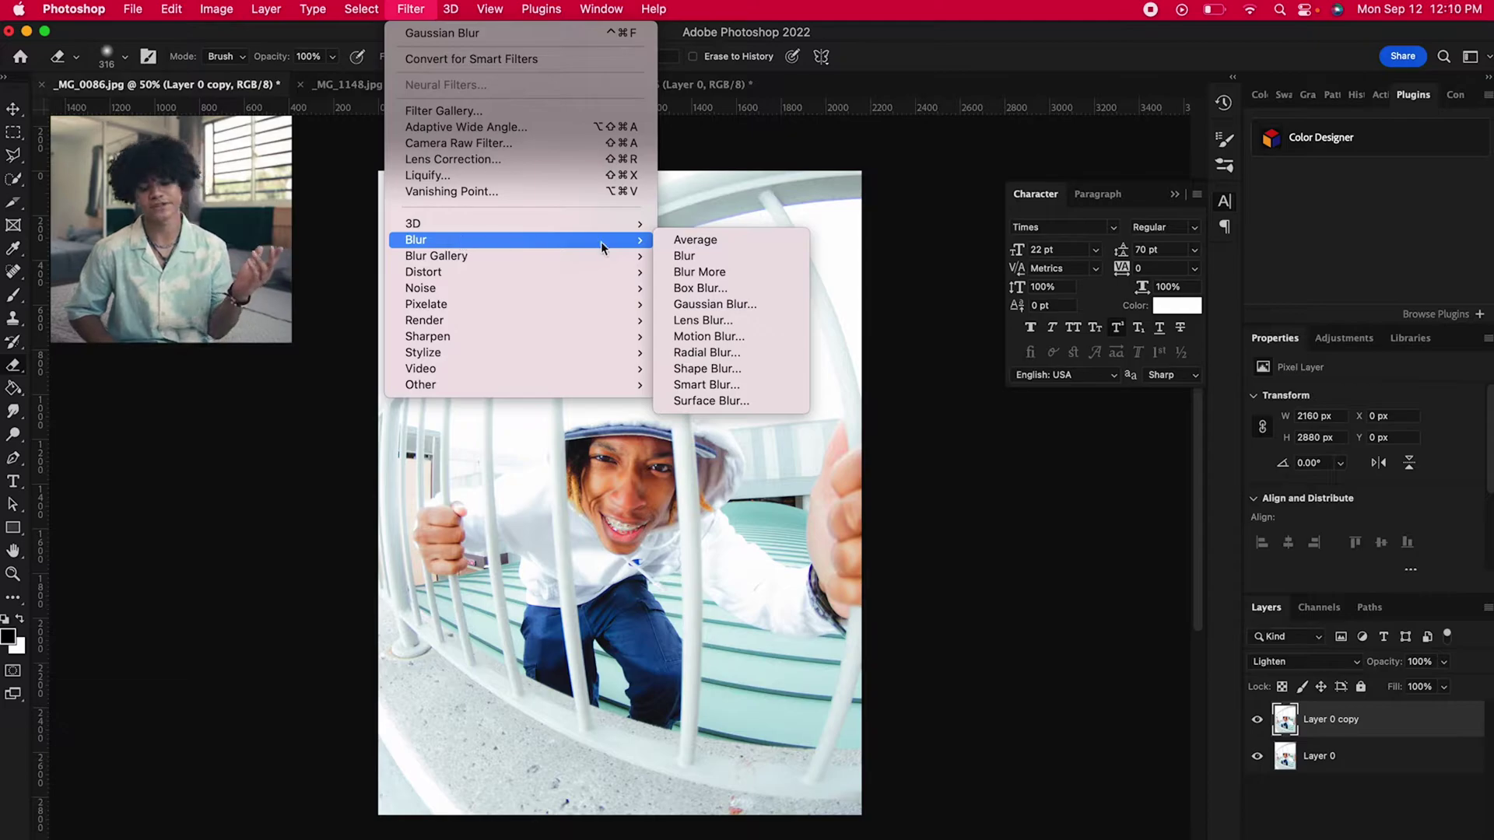
# Step: Apply a Gaussian blur of about 30 px radius to the Lighten copy layer
pyautogui.click(693, 304)
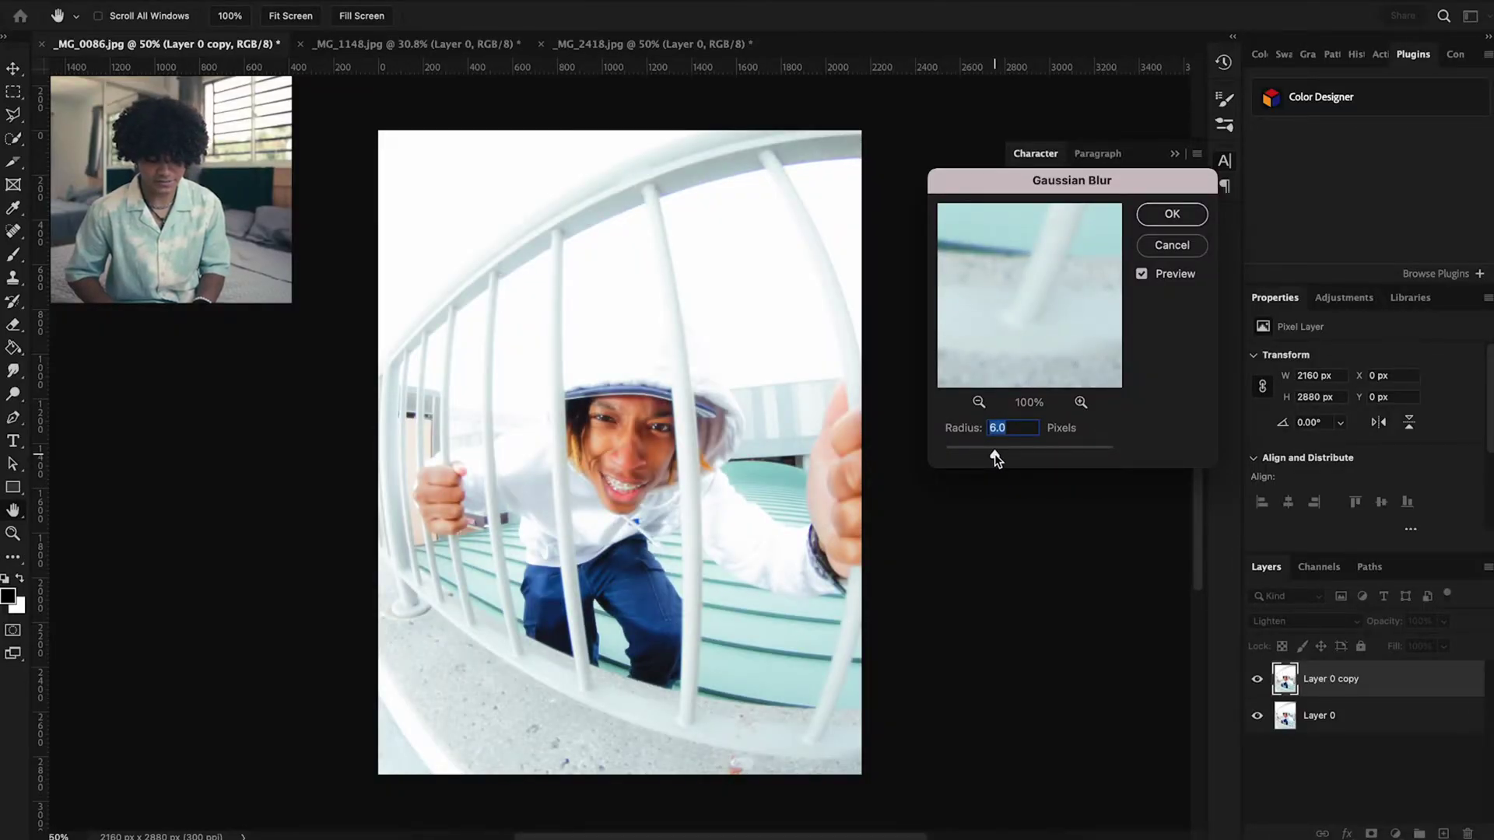
pyautogui.moveTo(996, 459); pyautogui.dragTo(1028, 459)
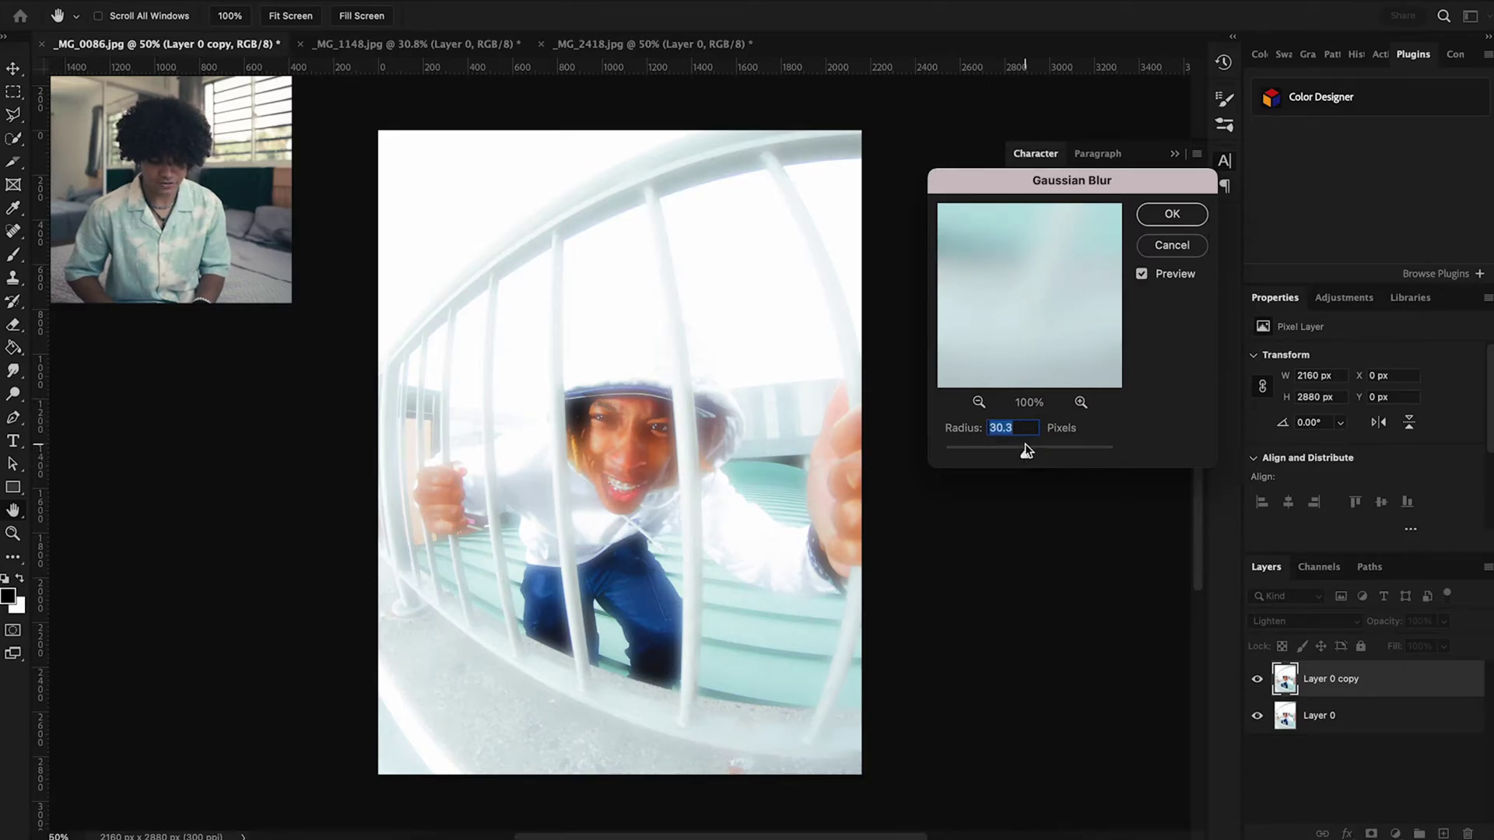
pyautogui.click(1164, 217)
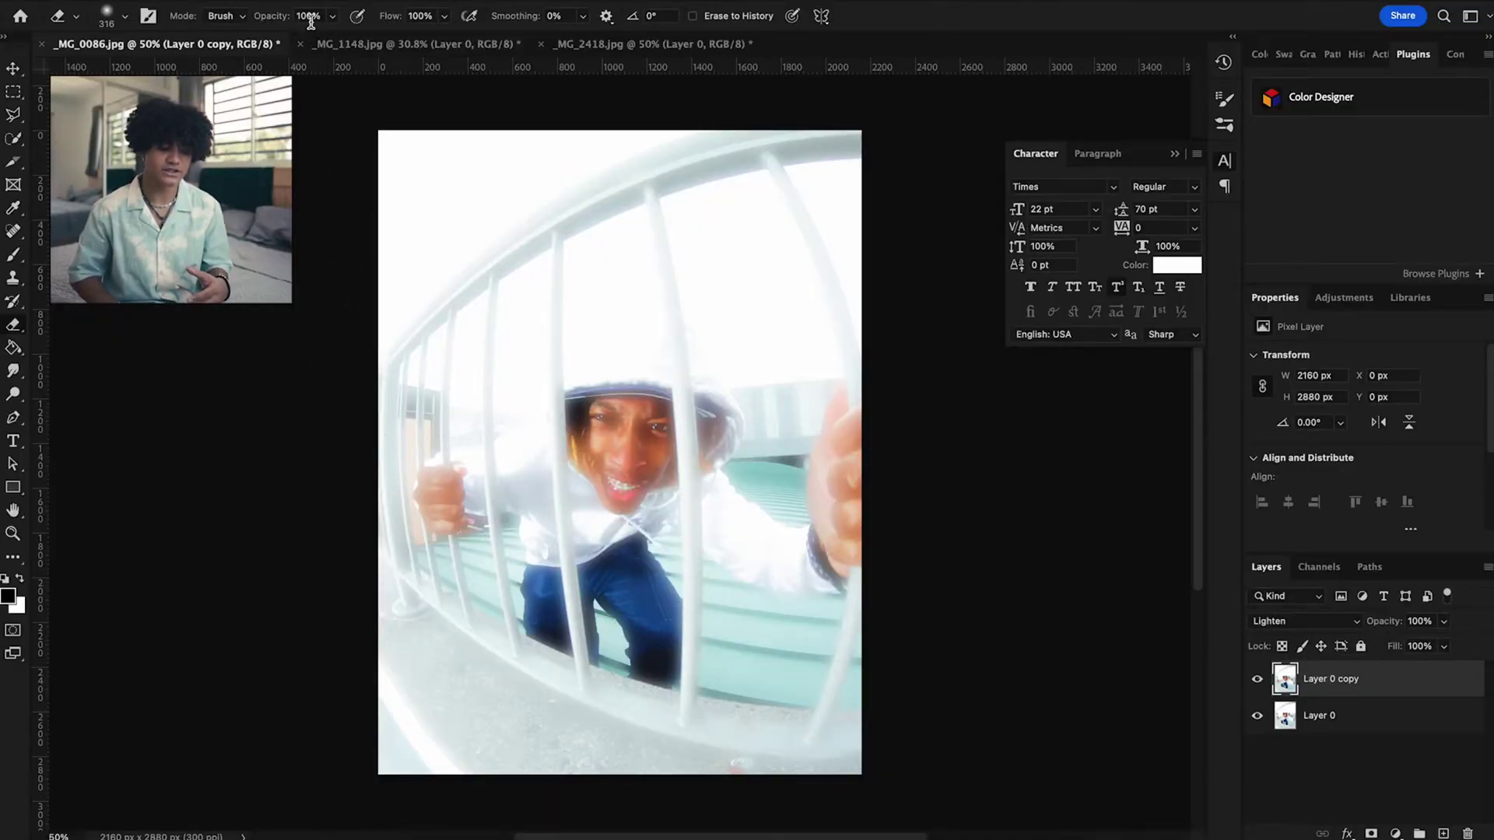
# Step: Set the Eraser opacity to 50% and toggle the glow layer to compare before and after
pyautogui.write('50')
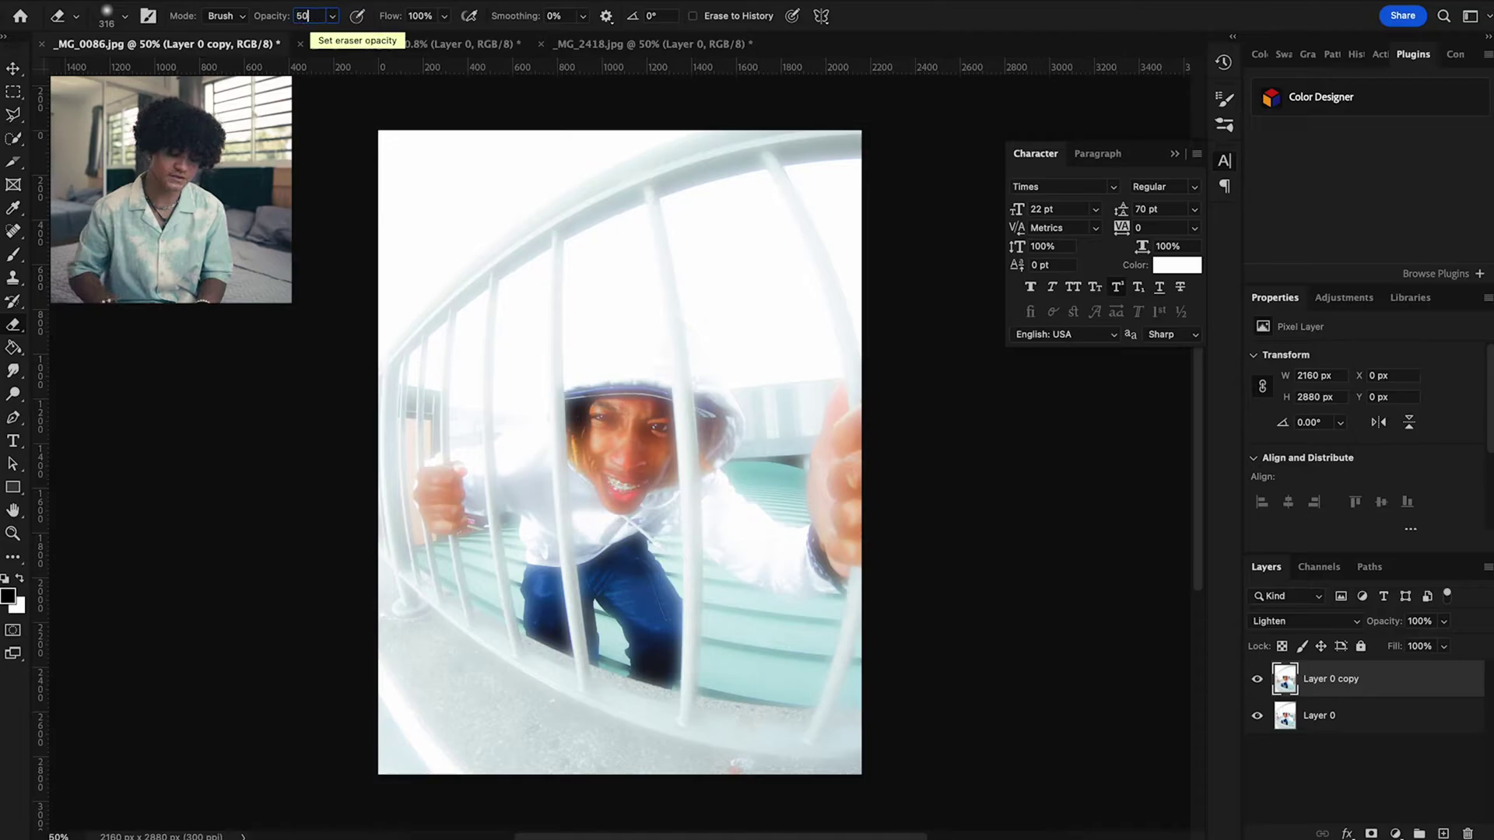
pyautogui.press('Return')
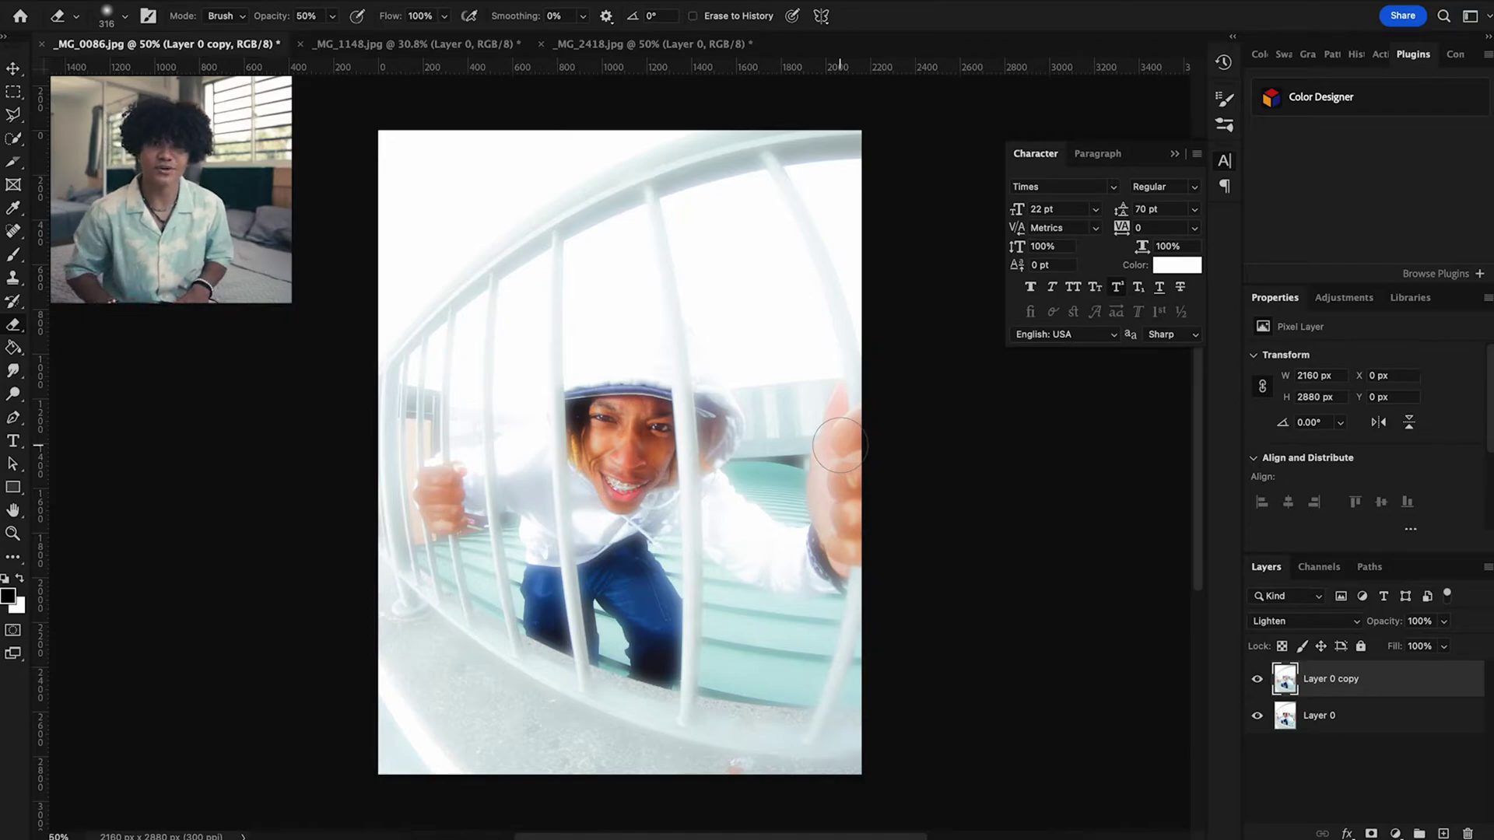
pyautogui.click(1257, 679)
pyautogui.click(1257, 679)
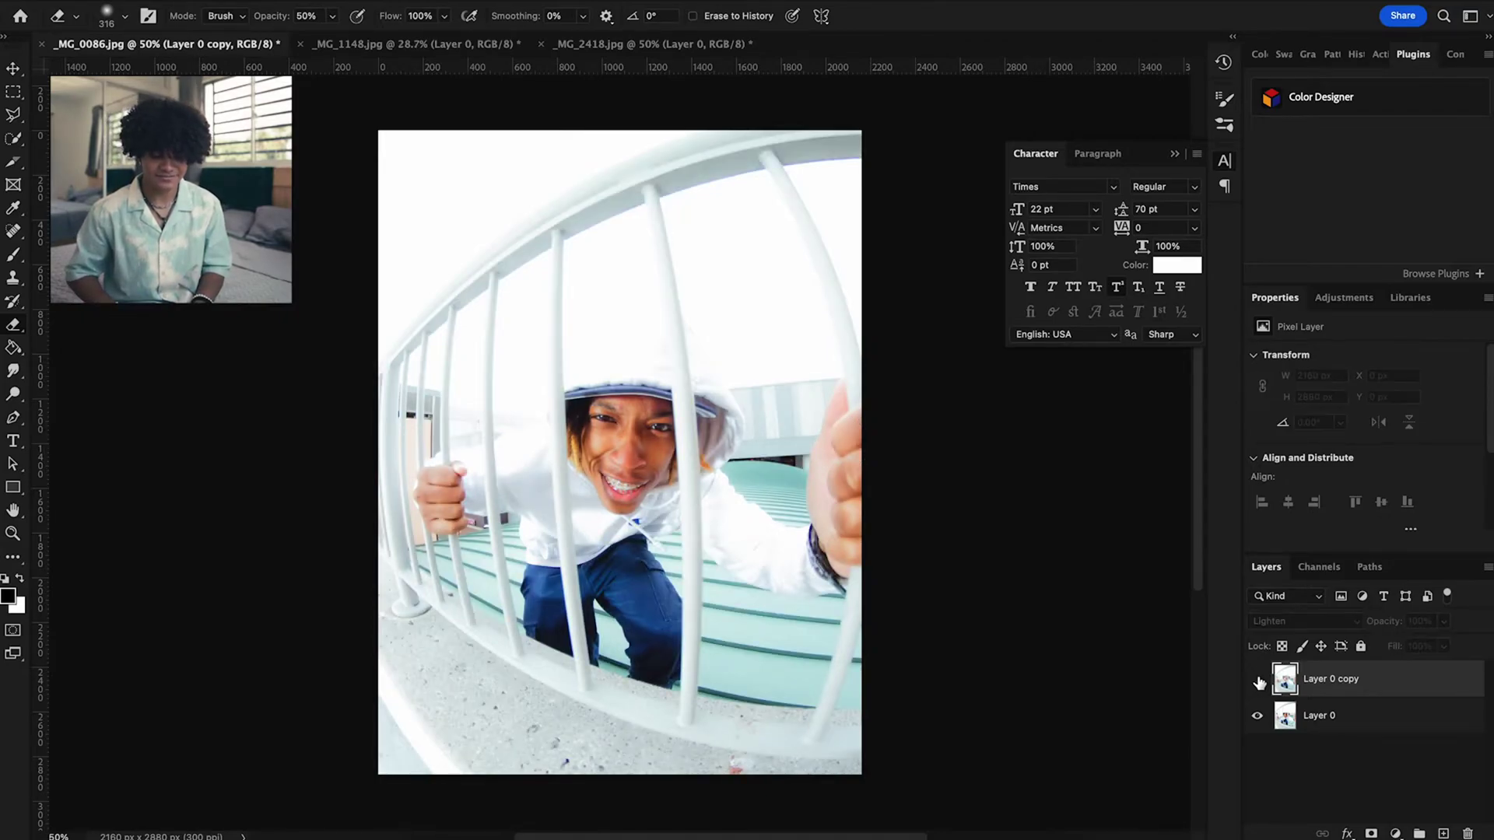
pyautogui.click(1257, 679)
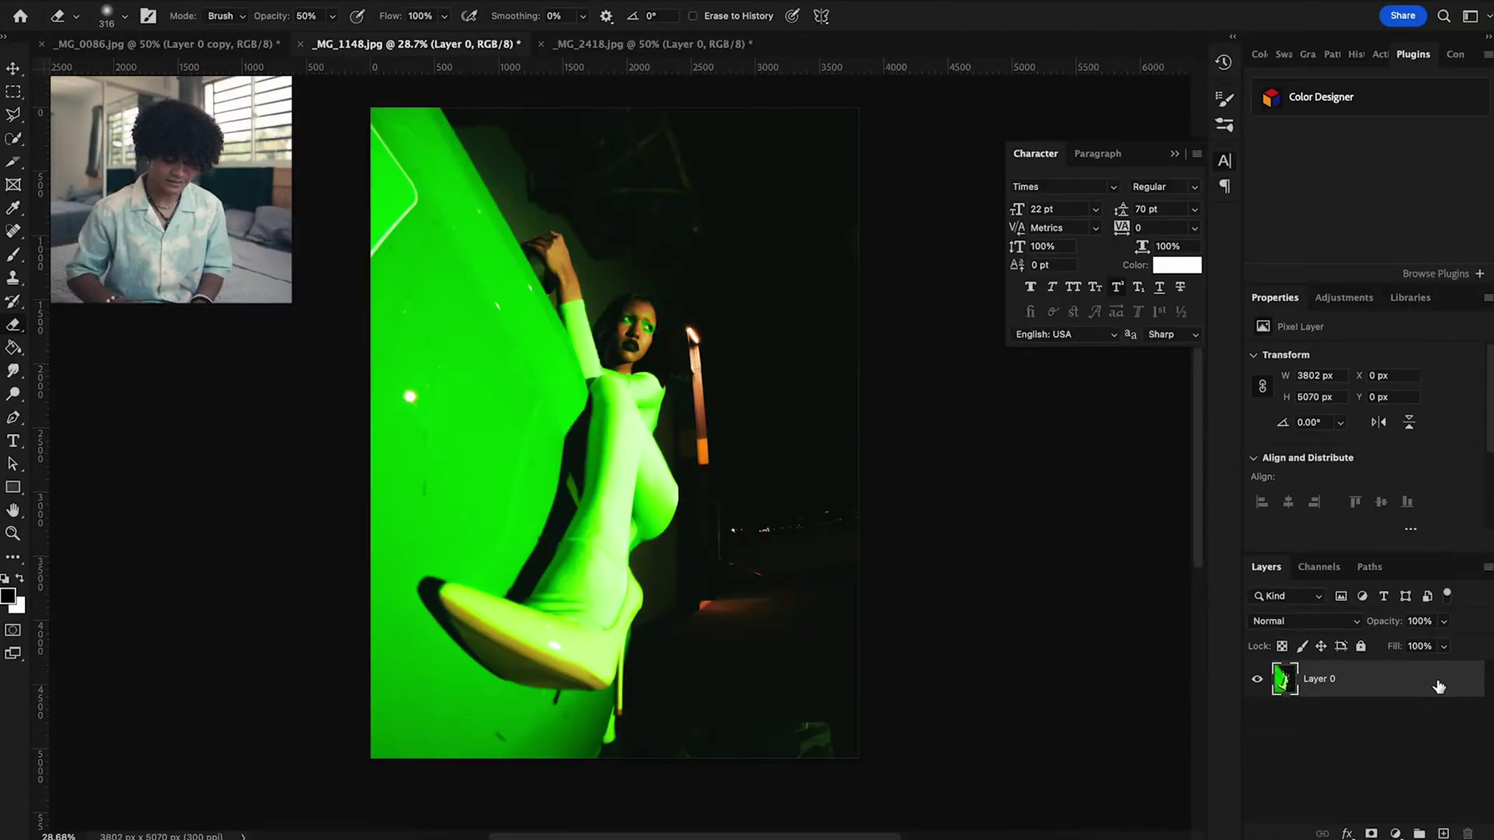
# Step: Duplicate the green photo's layer with Ctrl+J and set the copy to Lighten
pyautogui.hotkey('ctrl', 'j')
pyautogui.click(1315, 622)
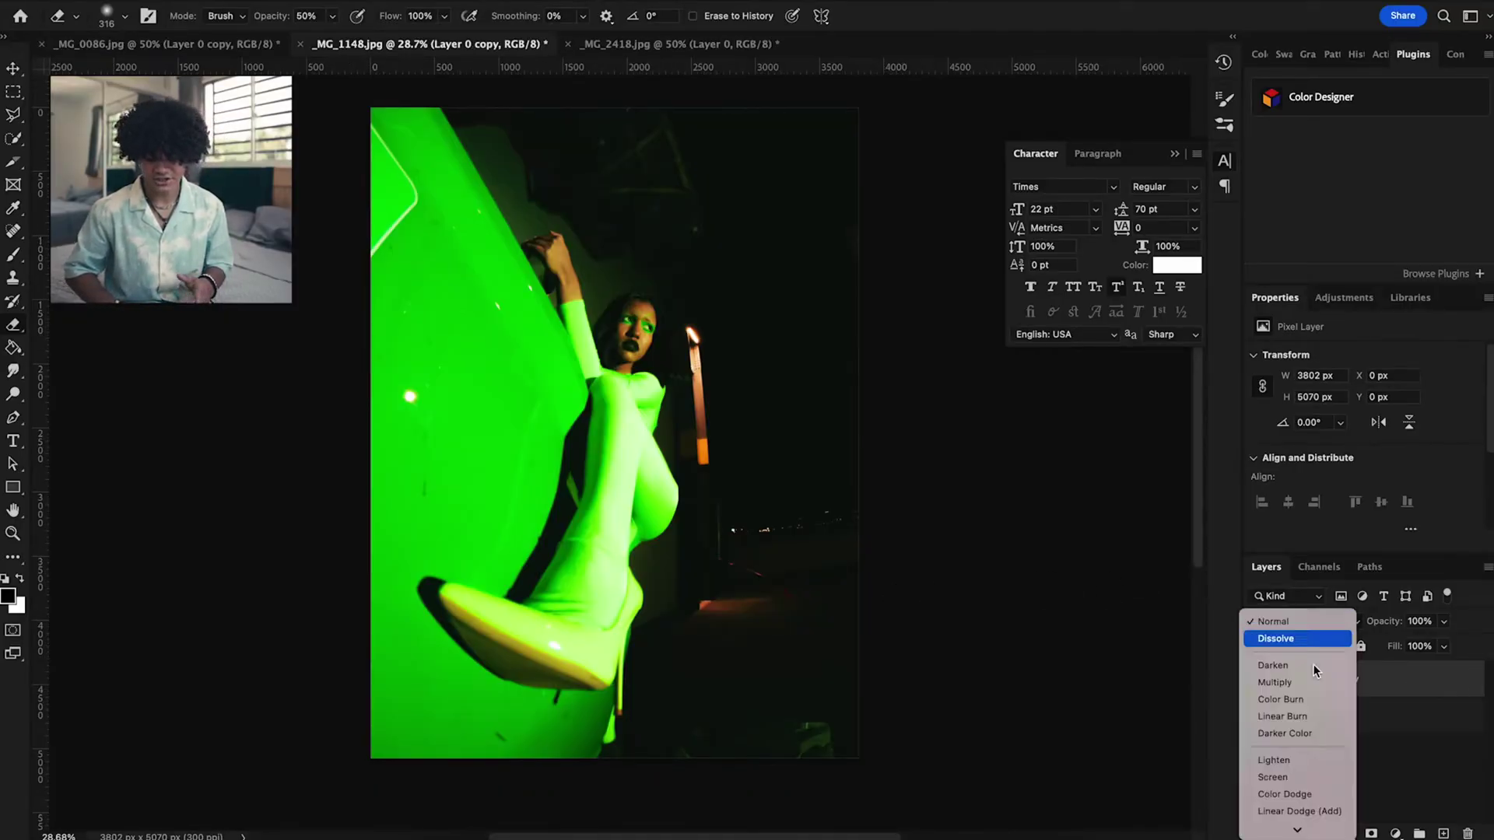
pyautogui.click(1276, 762)
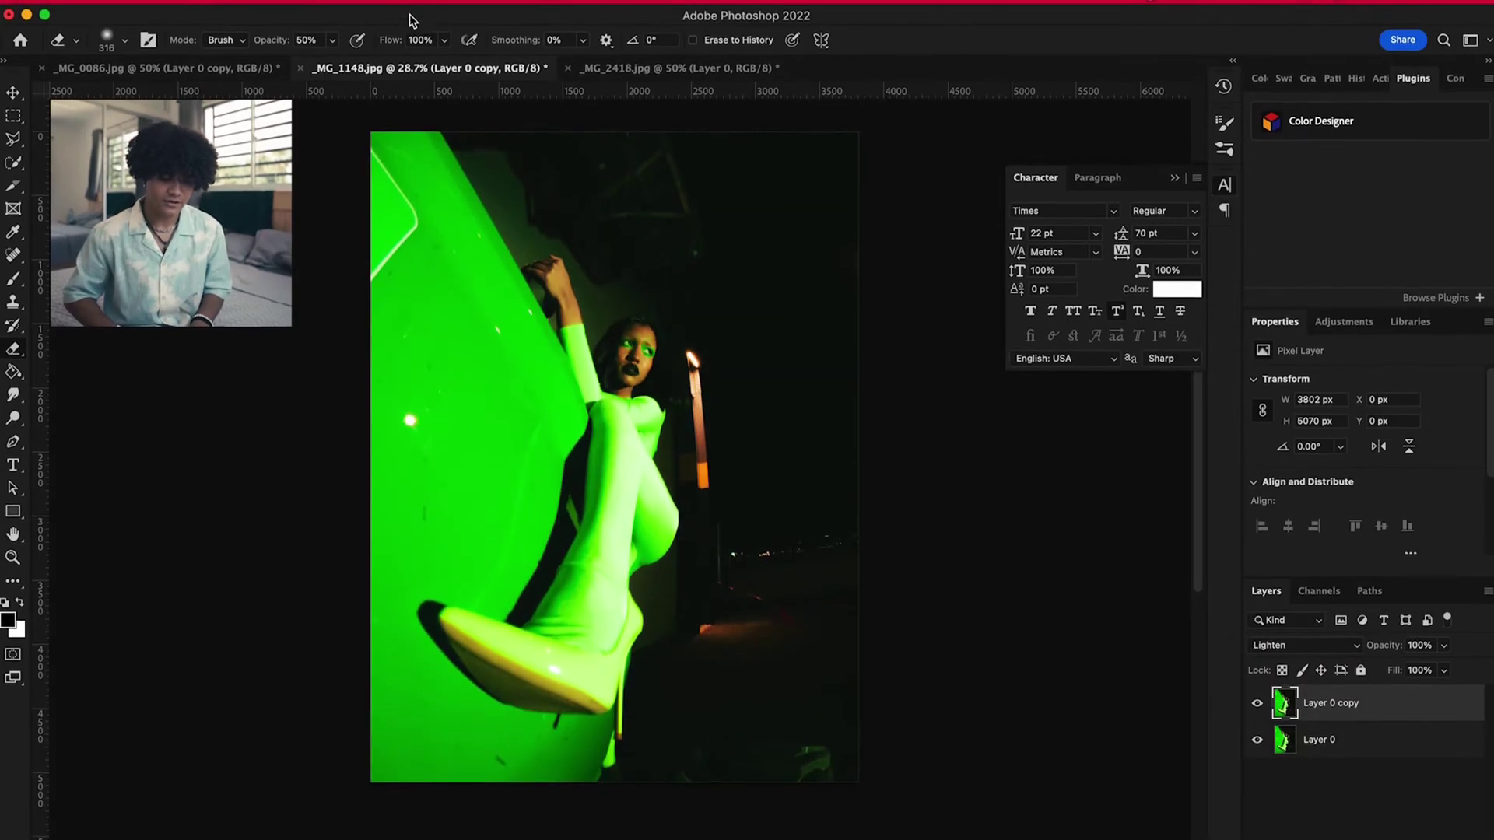
# Step: Preview a Gaussian blur on the copy layer, adjusting its radius
pyautogui.click(410, 9)
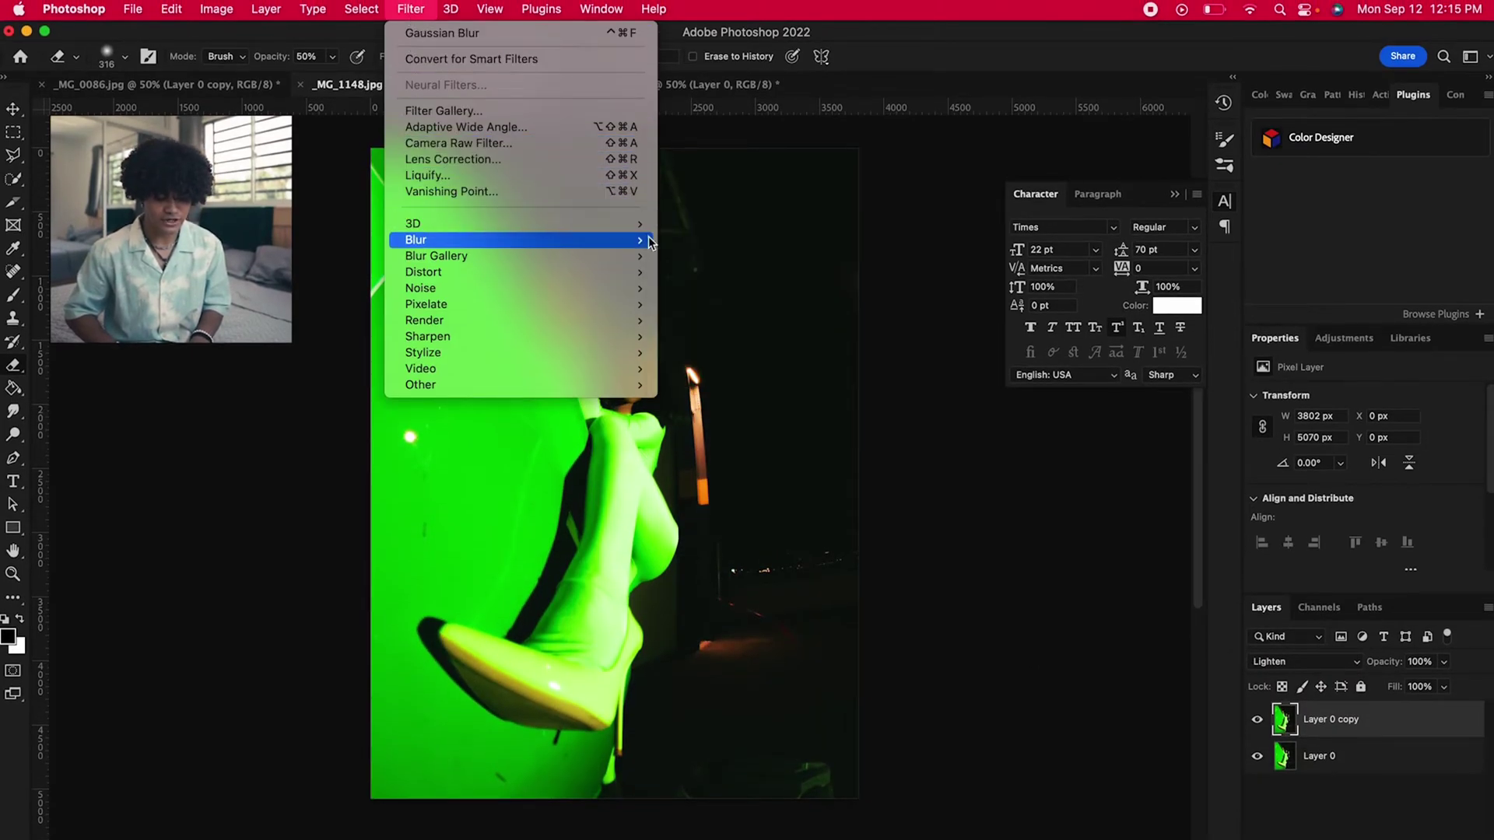
pyautogui.moveTo(513, 240)
pyautogui.click(714, 292)
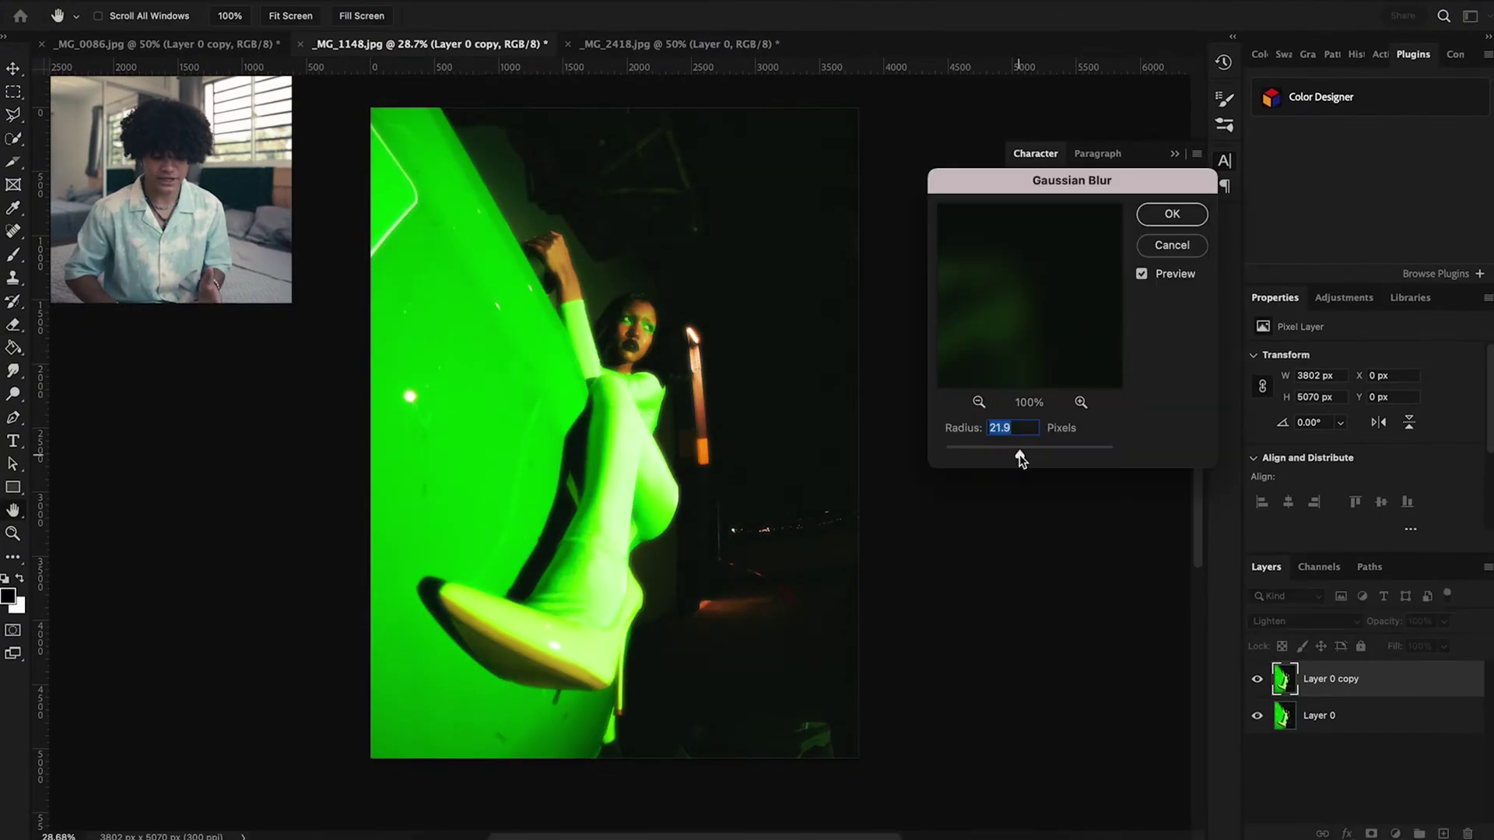
pyautogui.moveTo(1019, 454); pyautogui.dragTo(1022, 455)
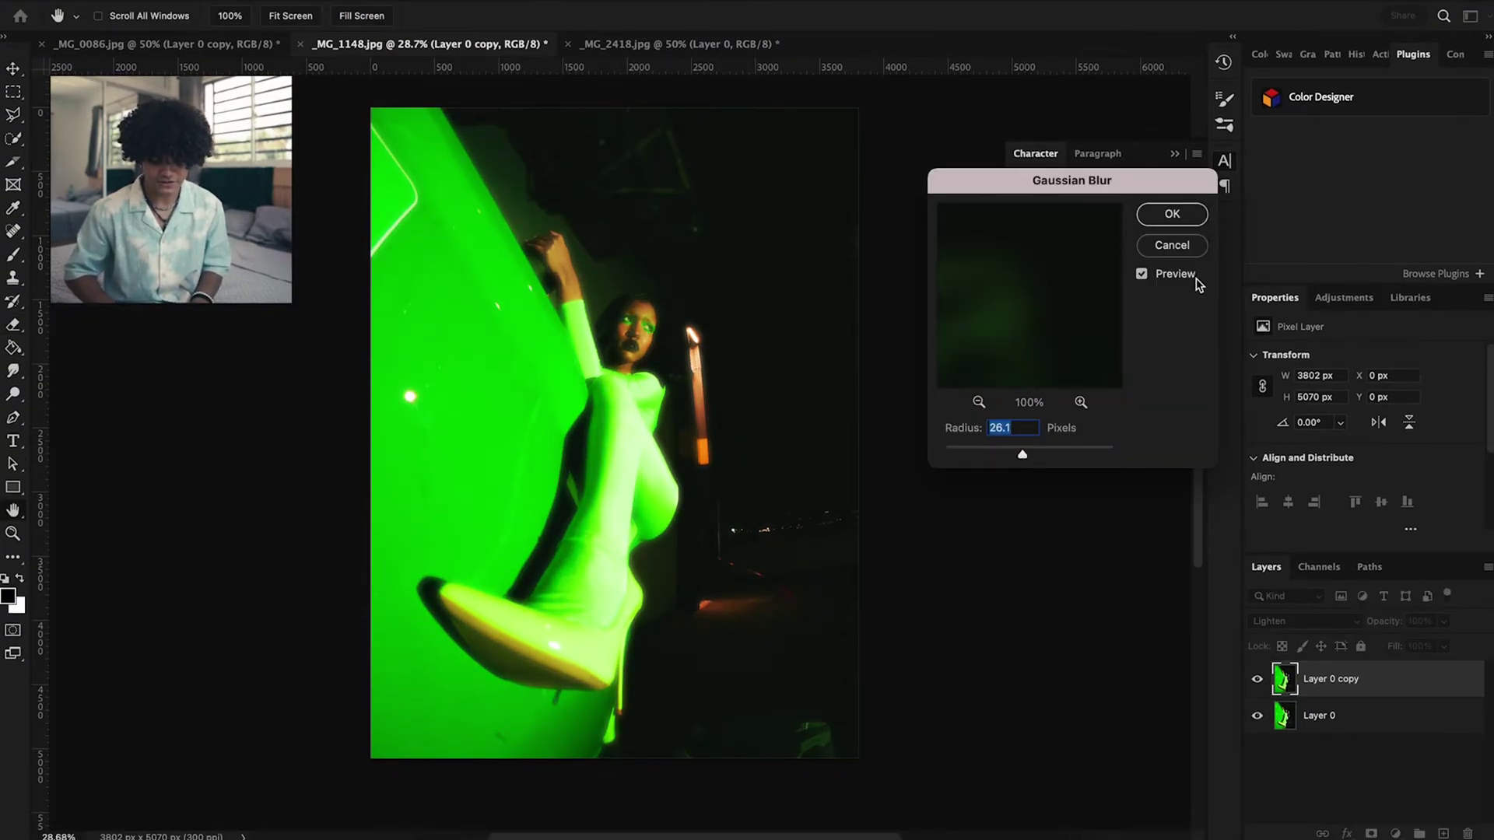
# Step: Apply the blur, erase the glow off the woman's face, and toggle the copy to compare
pyautogui.click(1162, 221)
pyautogui.scroll(10, 604, 322)
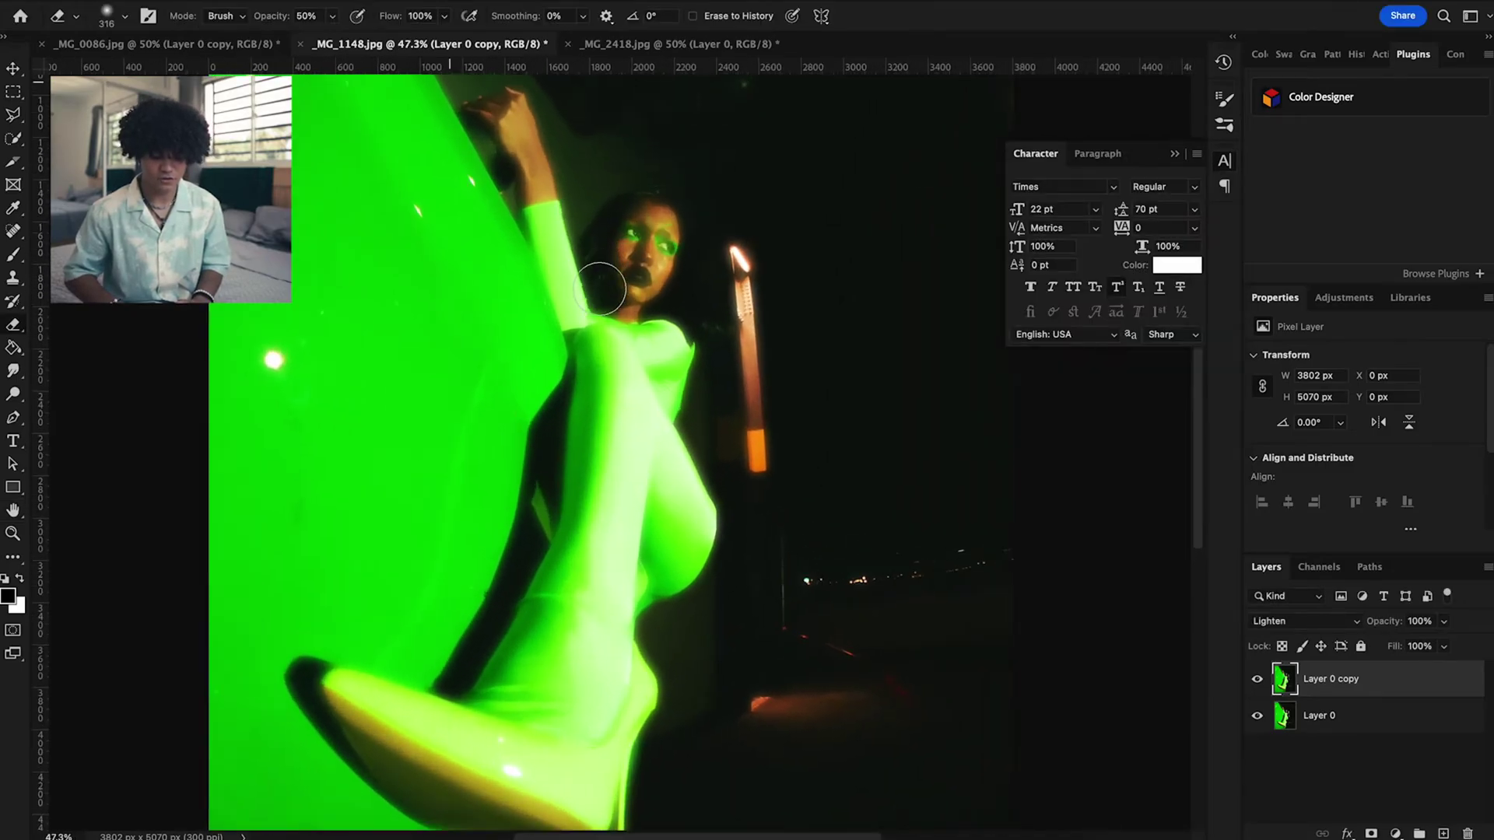
pyautogui.moveTo(598, 288); pyautogui.dragTo(630, 321)
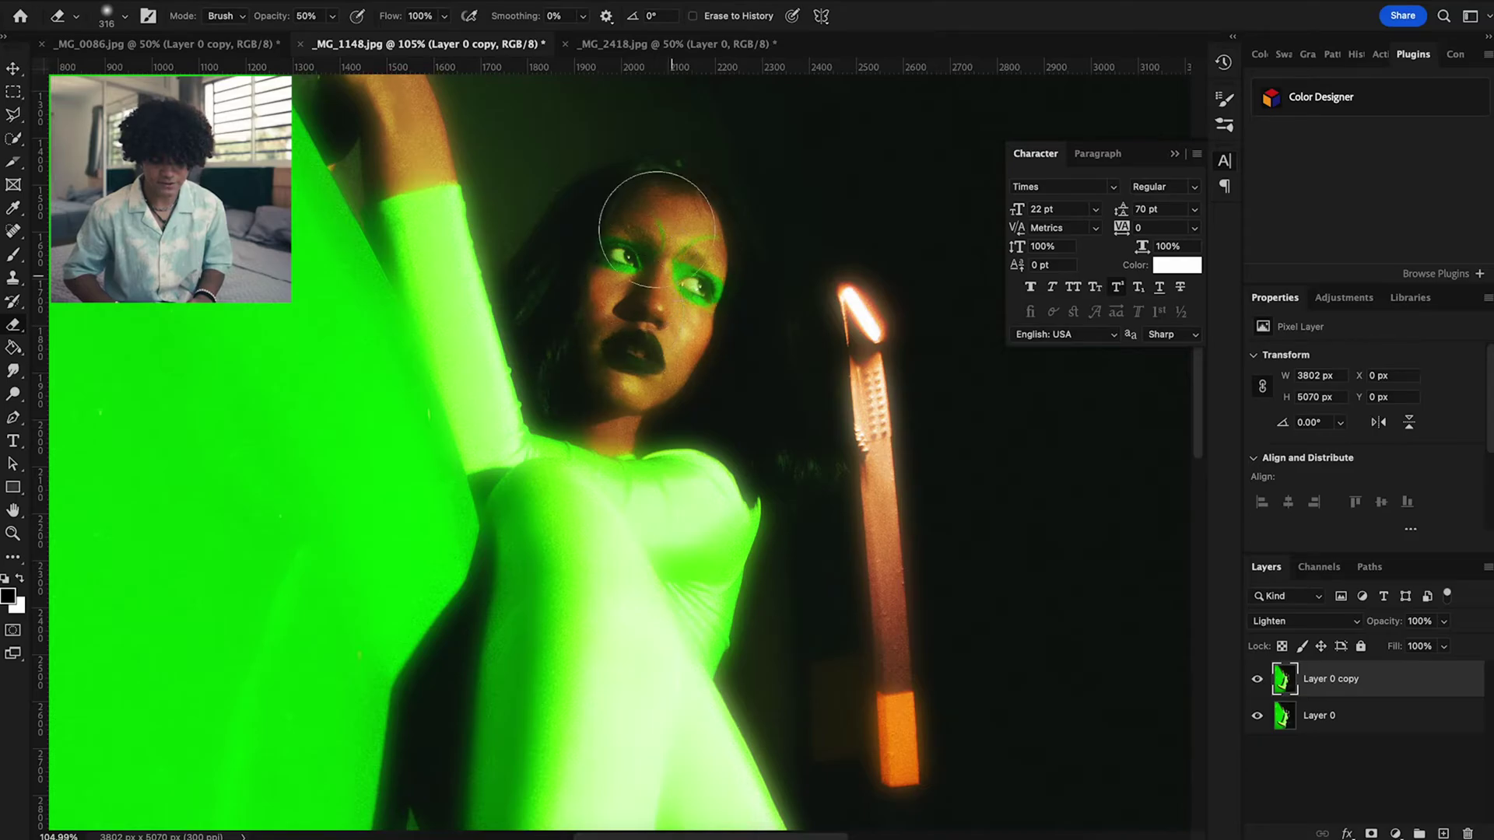
pyautogui.hotkey('ctrl', '-')
pyautogui.hotkey('ctrl', '-')
pyautogui.hotkey('ctrl', '-')
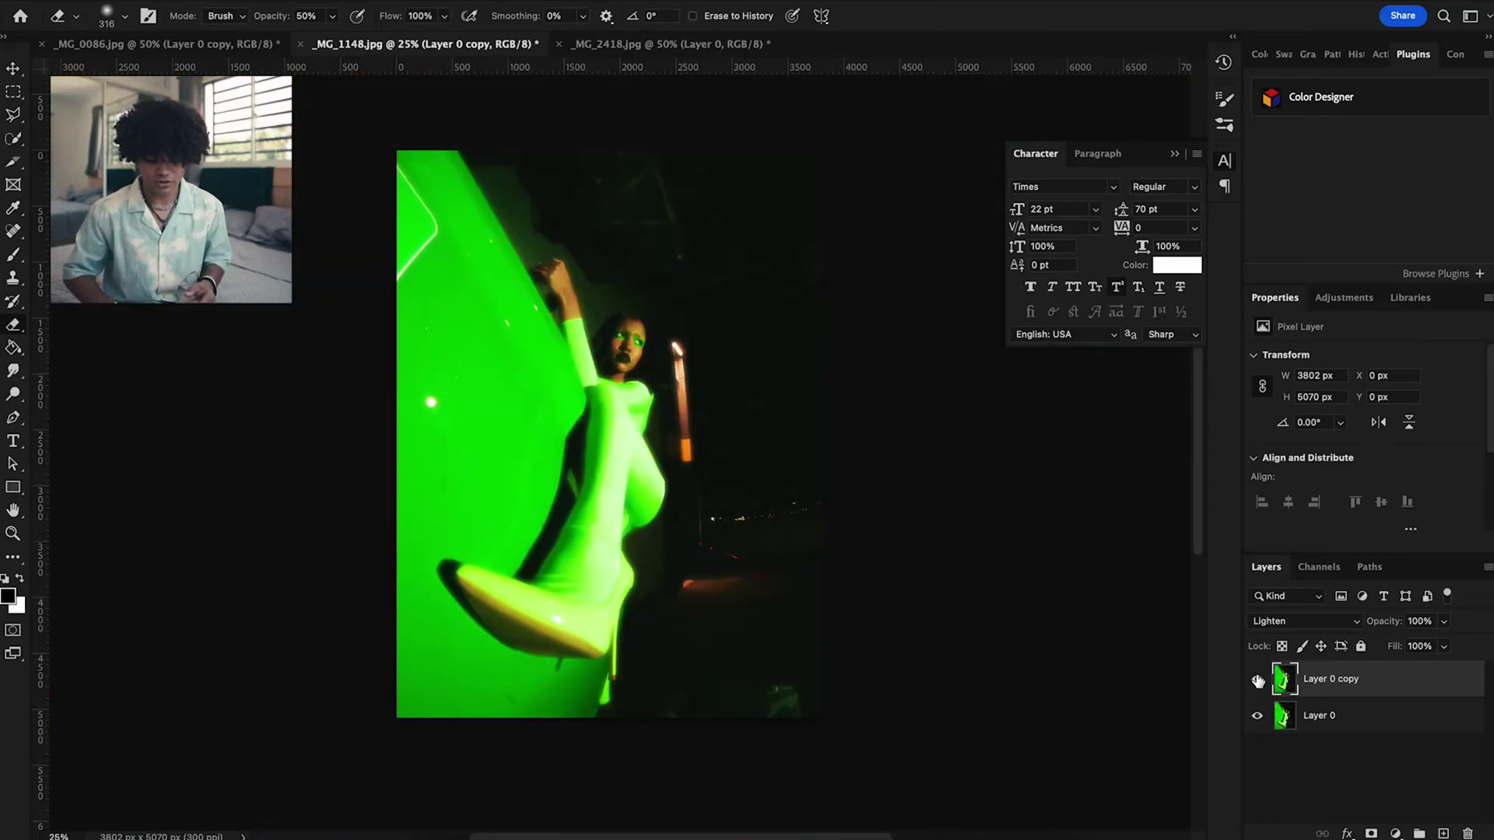
pyautogui.click(1258, 681)
pyautogui.click(1258, 680)
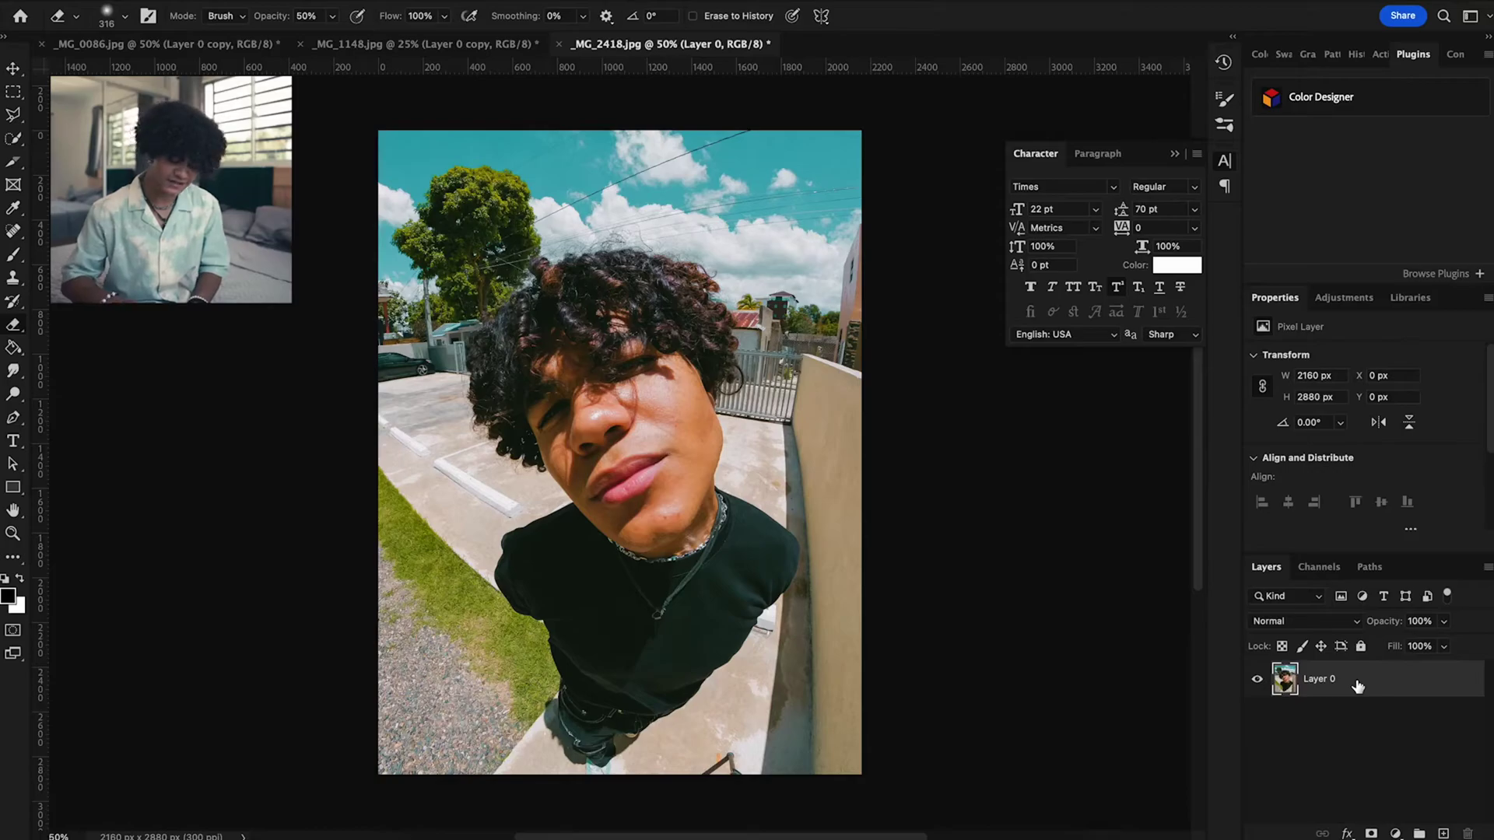
# Step: Select the curly-hair portrait's copy layer and set it to Lighten blending
pyautogui.click(1357, 683)
pyautogui.click(1288, 621)
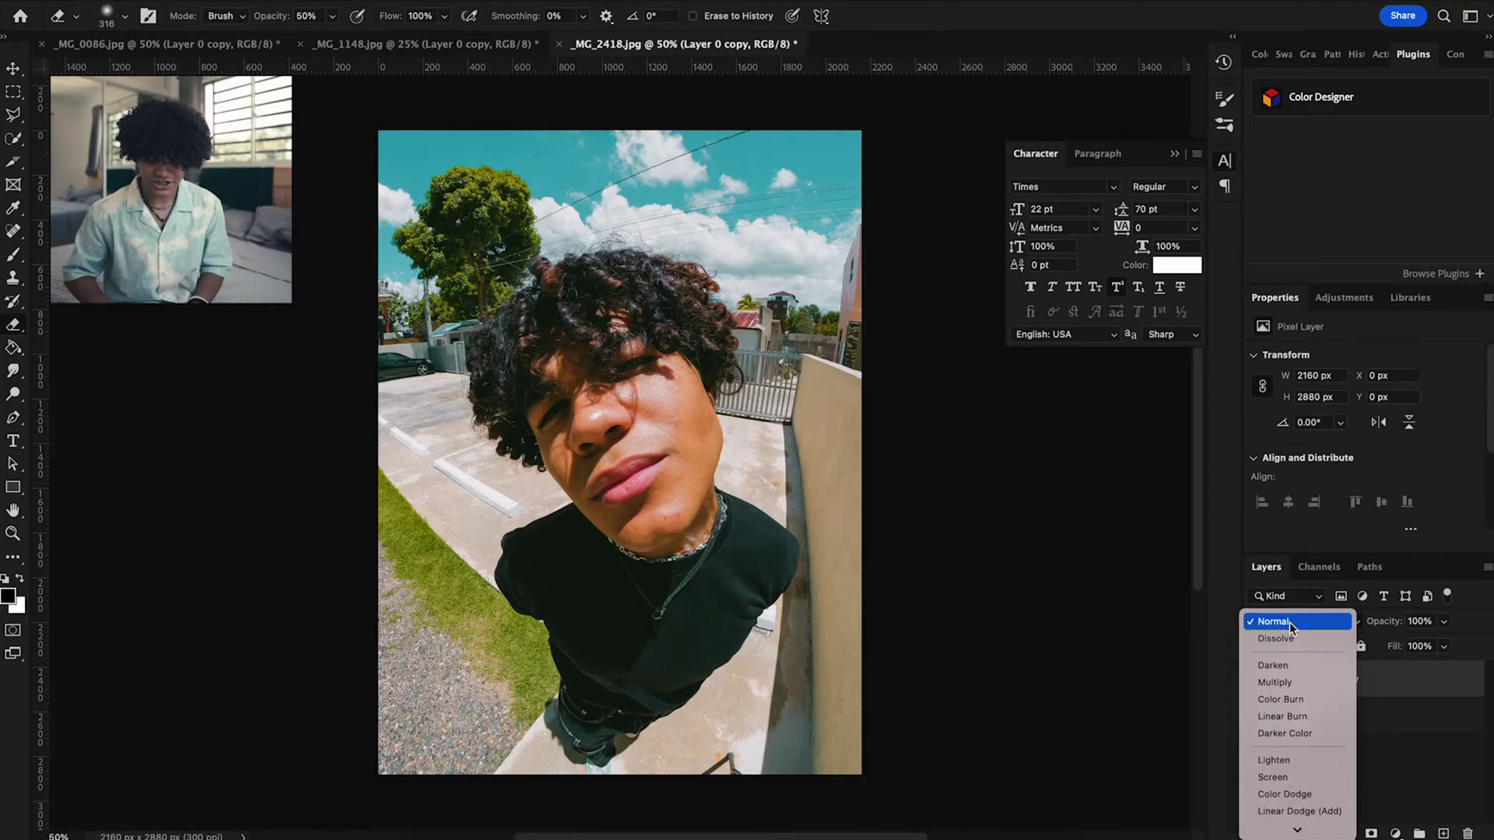
pyautogui.click(1296, 758)
# Step: Apply a Gaussian blur of about 40 px to the copy layer
pyautogui.click(411, 8)
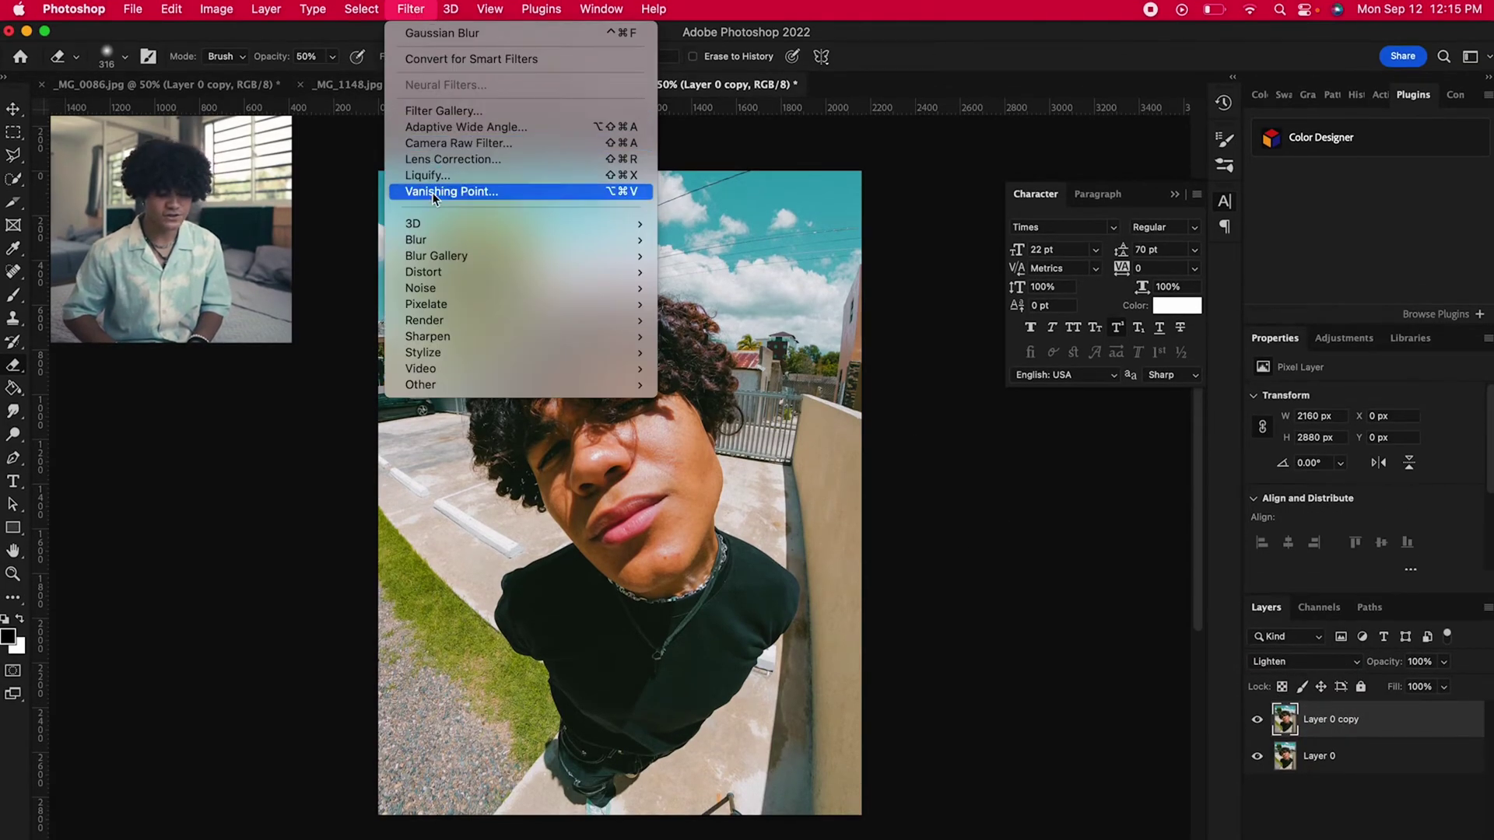
pyautogui.click(684, 311)
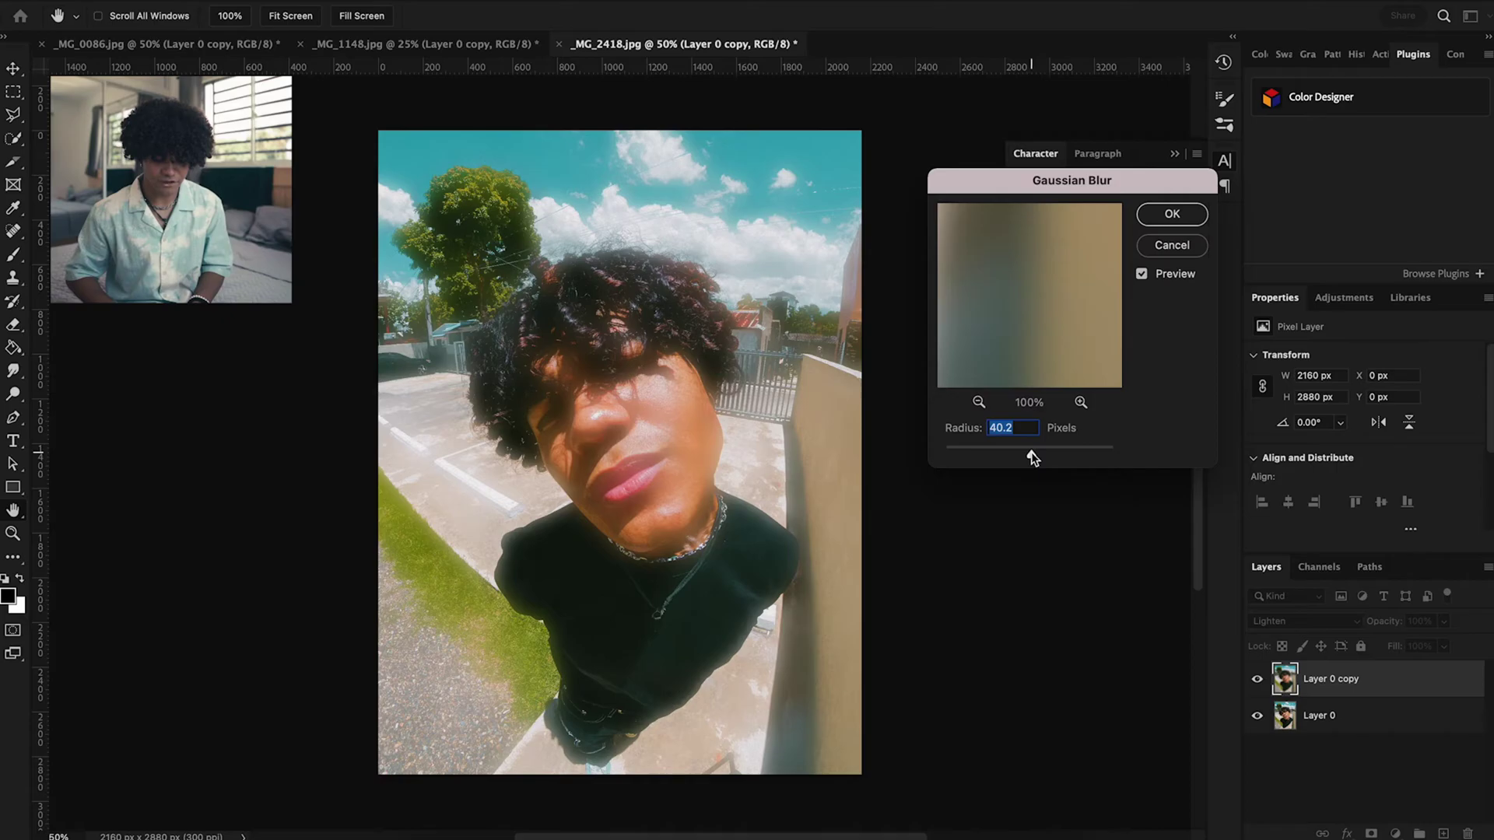
pyautogui.click(1164, 219)
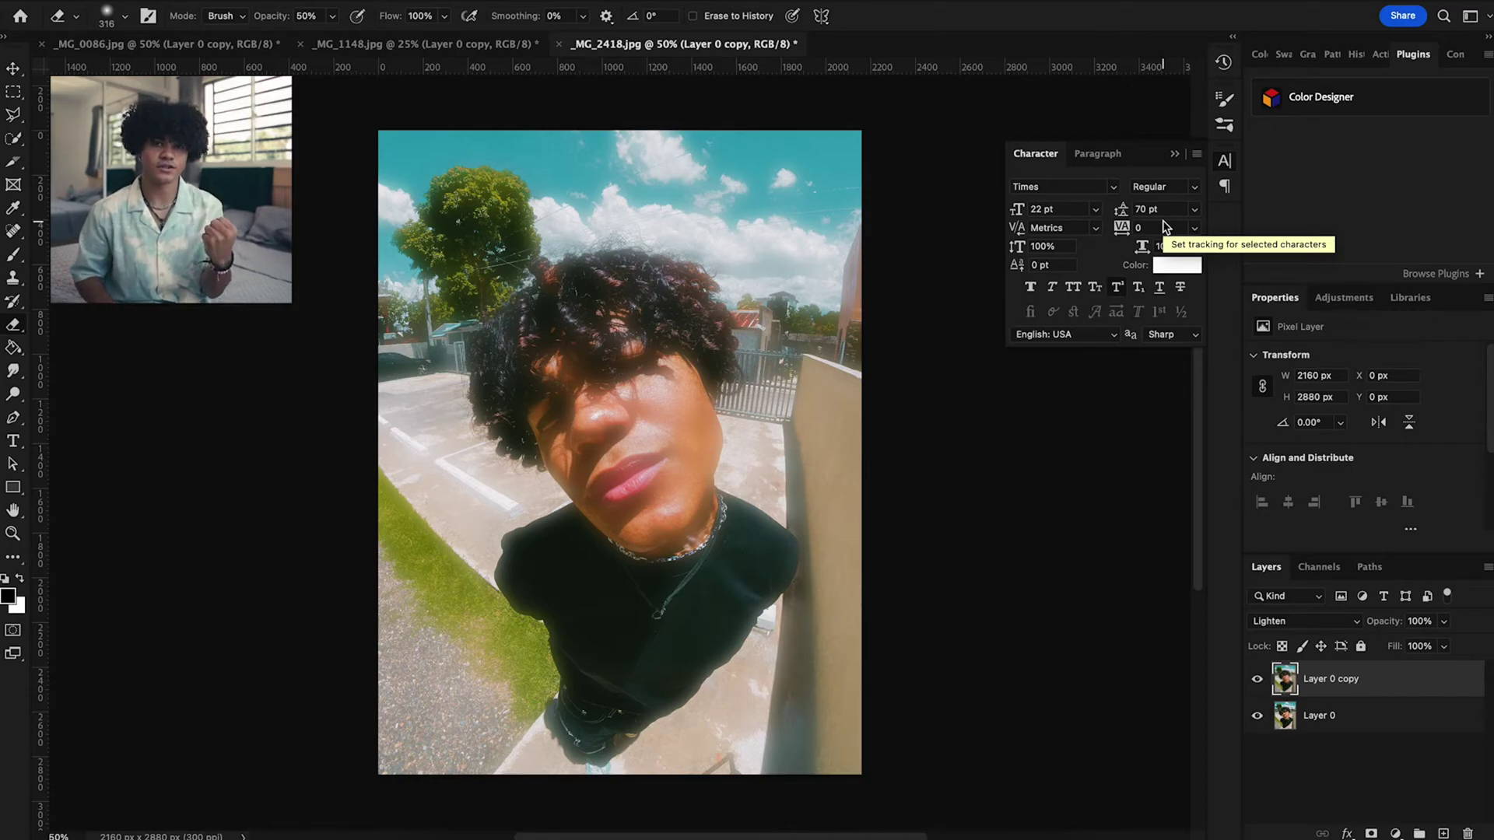
# Step: Set the eraser brush to 1040 px with 0% hardness, then toggle the glow layer to compare
pyautogui.click(124, 17)
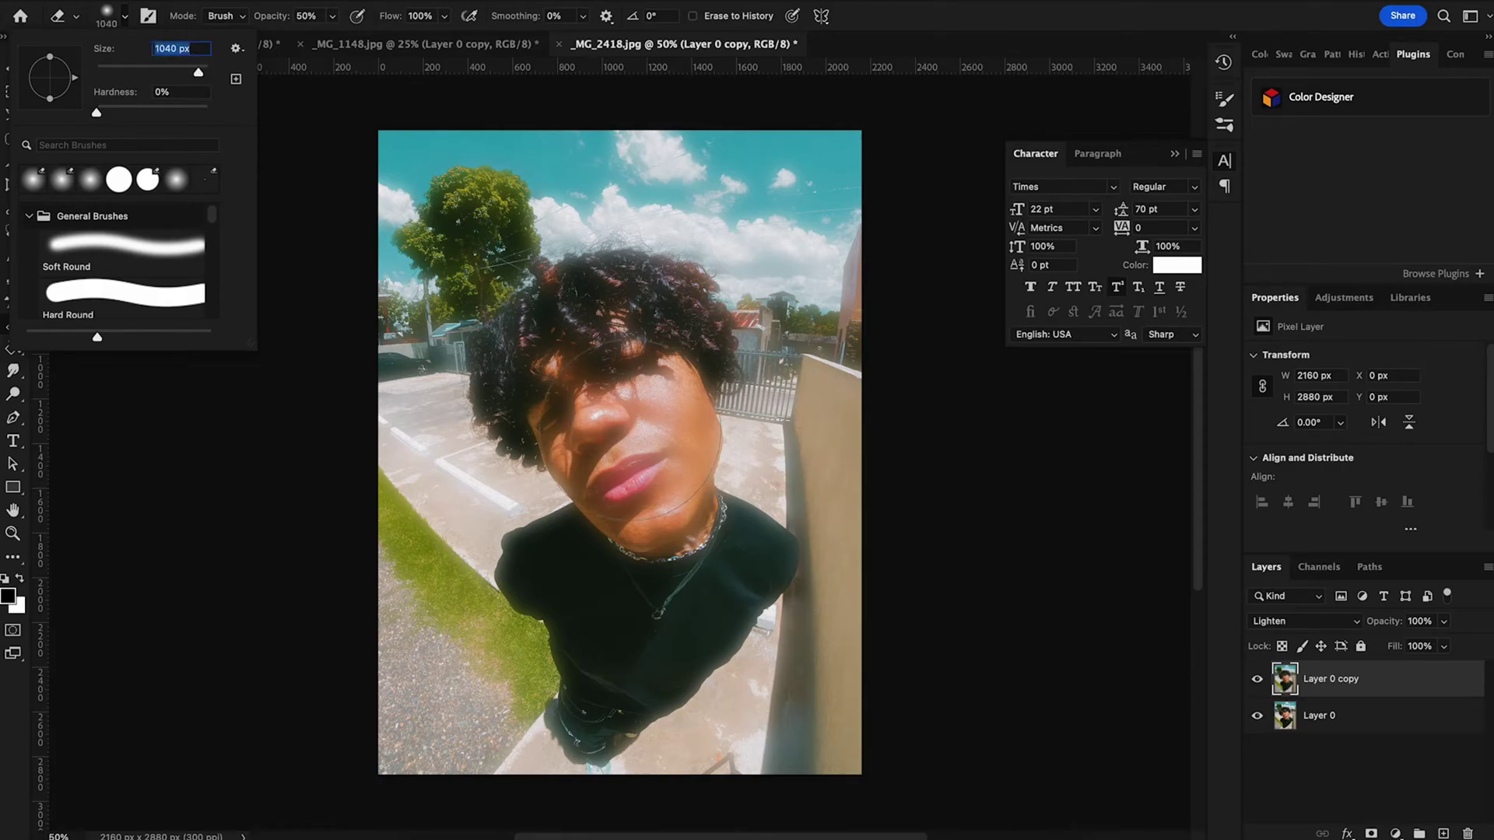
pyautogui.press('Return')
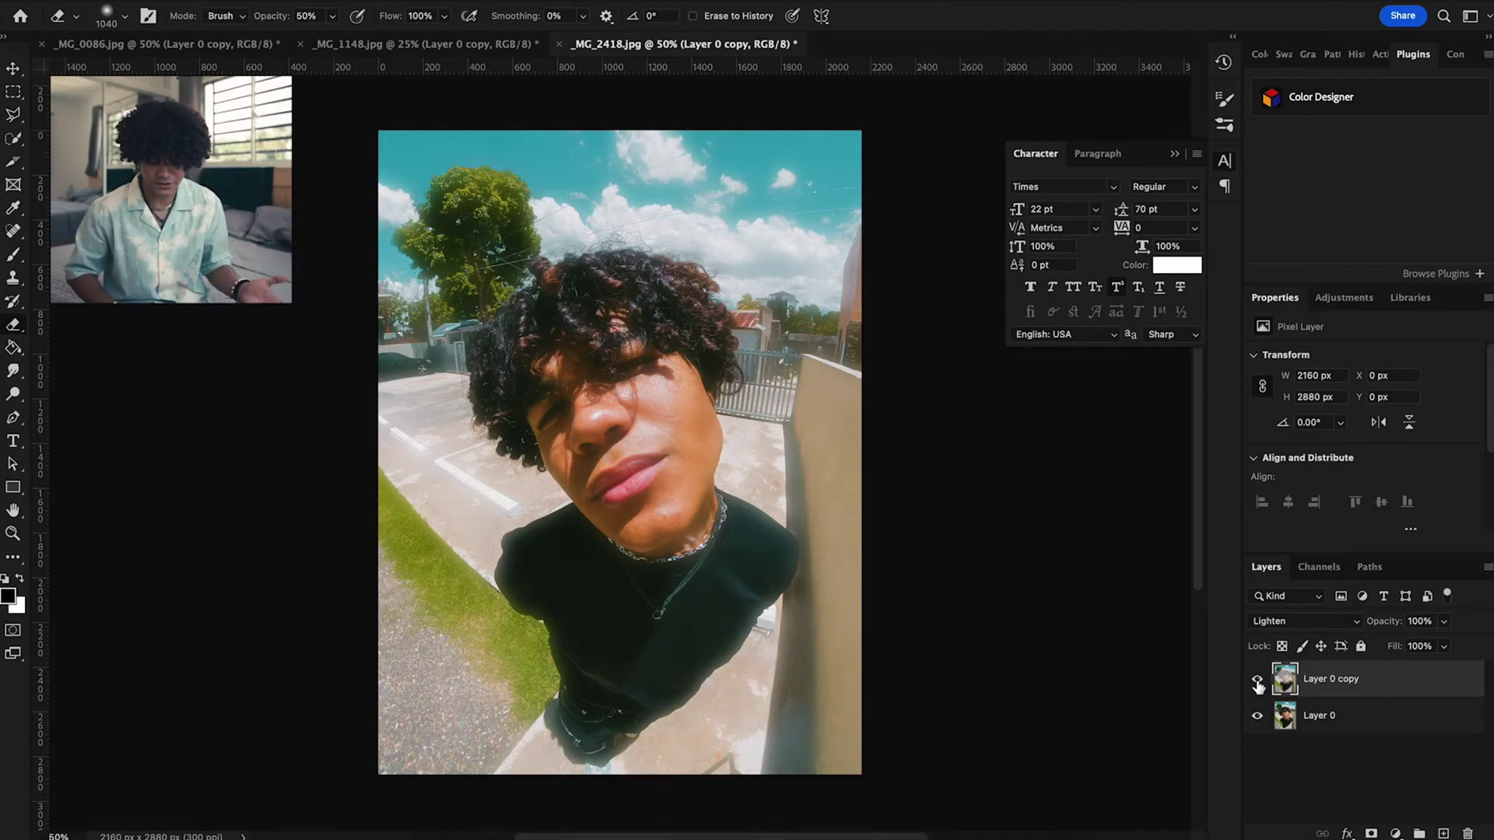
pyautogui.click(1257, 682)
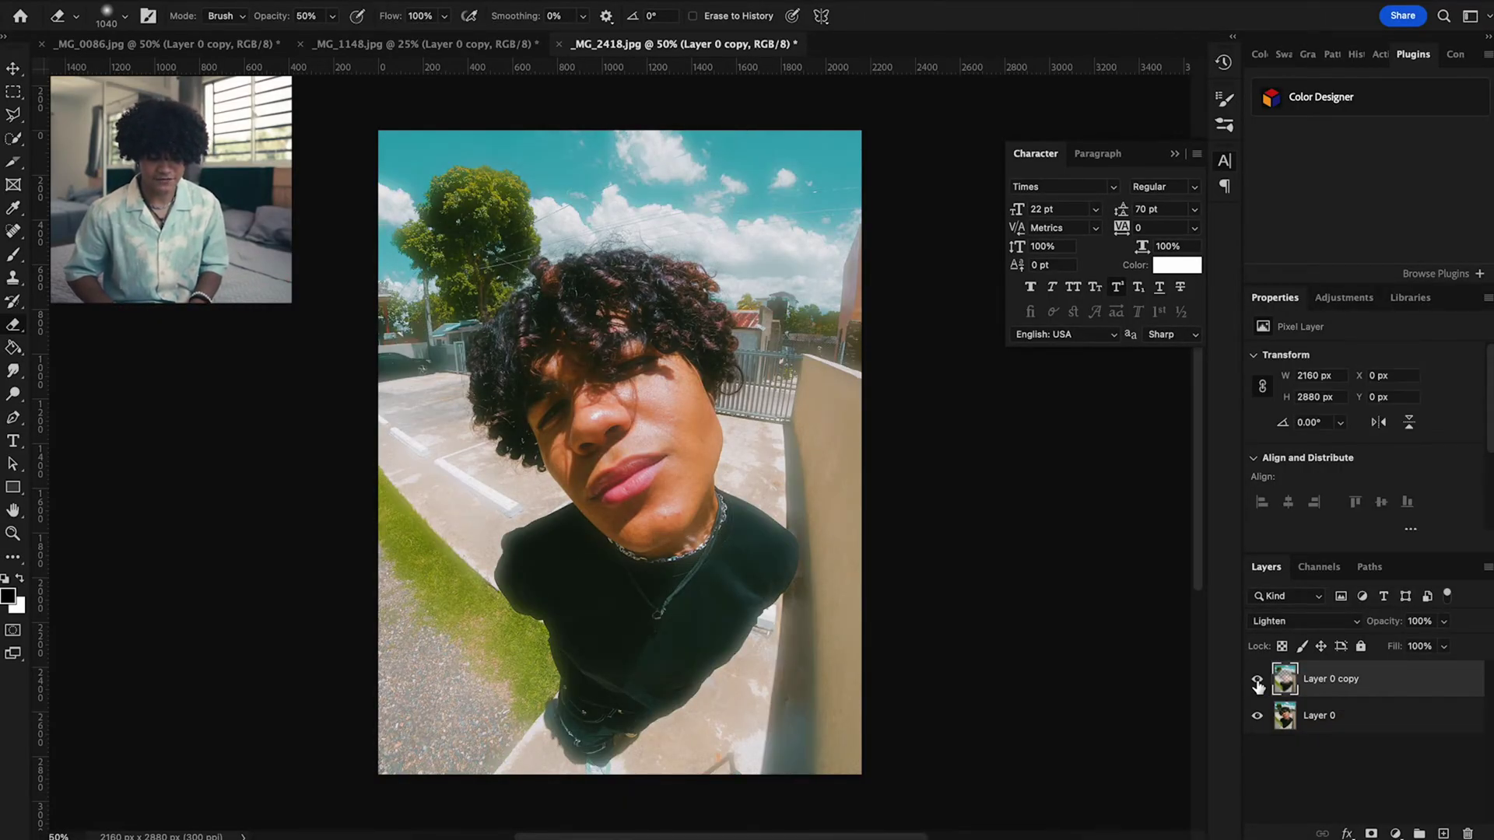